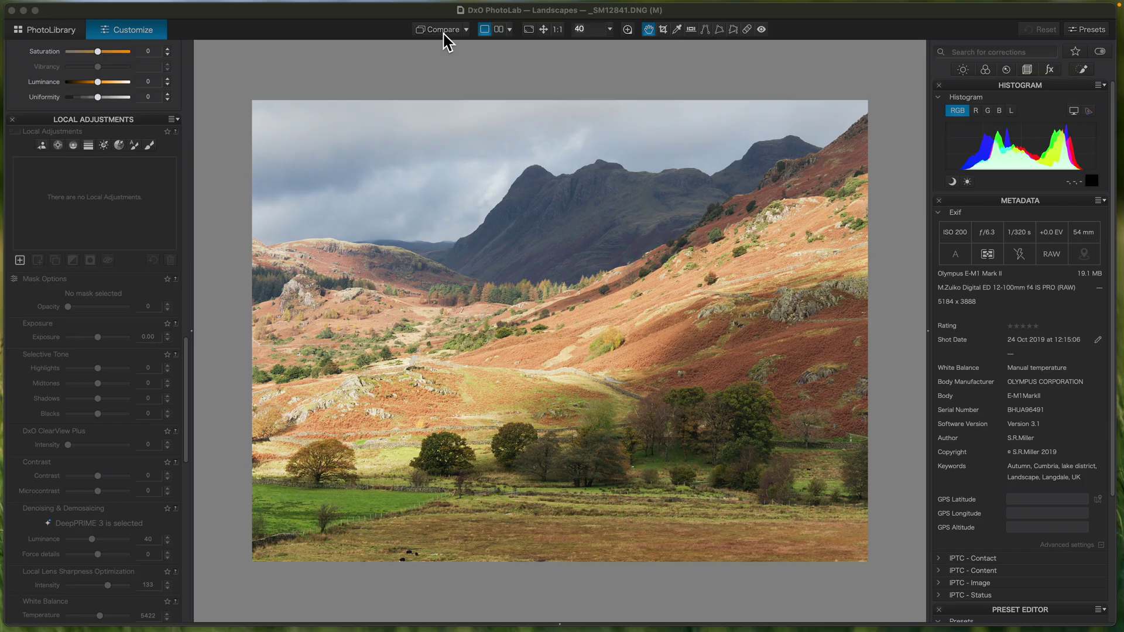
- Compare the photo with and without all corrections, and with Color/B&W Rendering switched off and back on
left_click(444, 31)
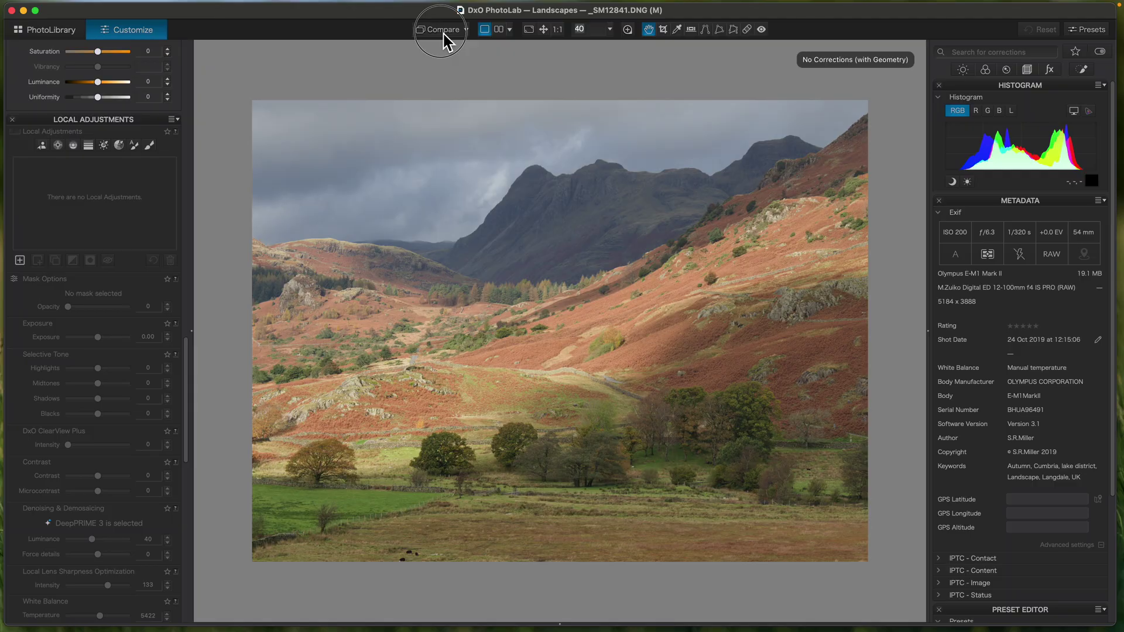
left_click(443, 33)
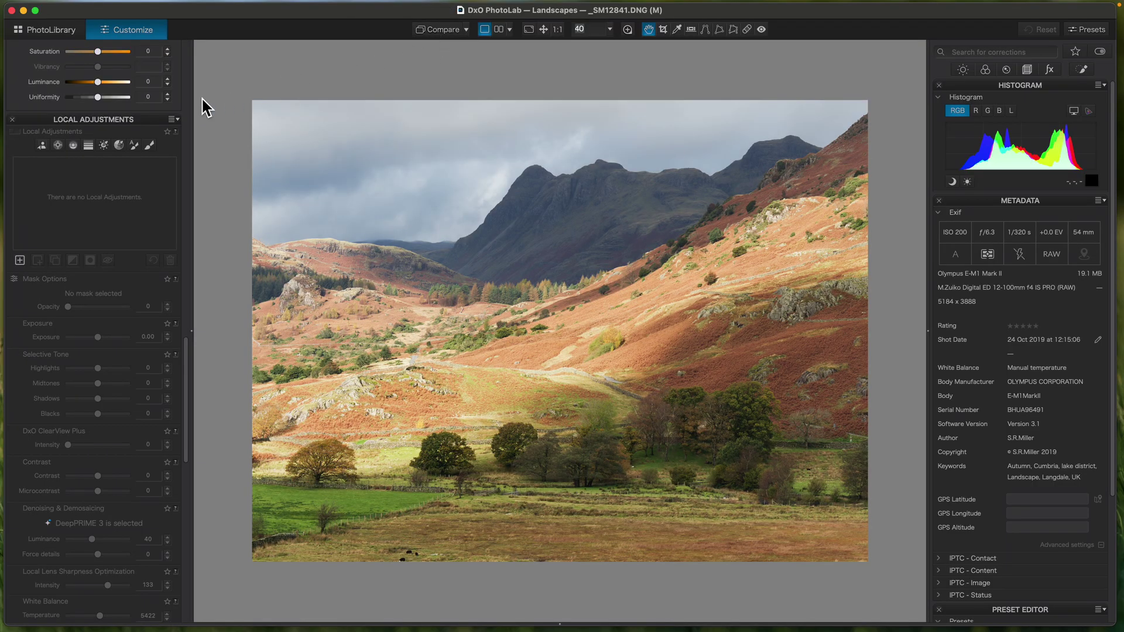
scroll(120, 252, "up", 10)
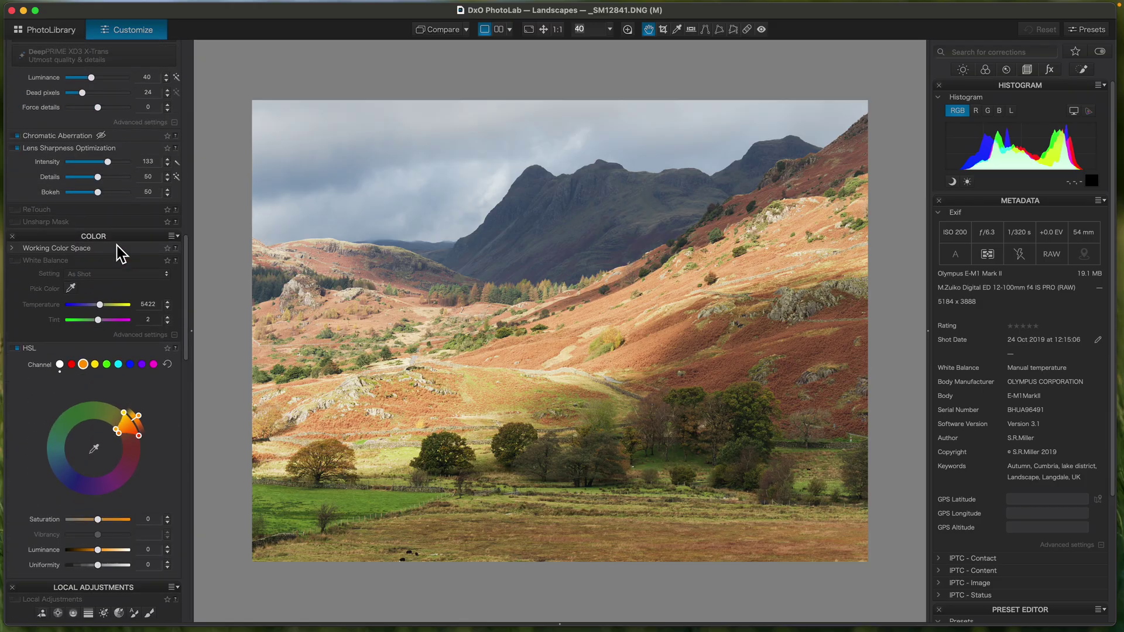
scroll(119, 252, "up", 10)
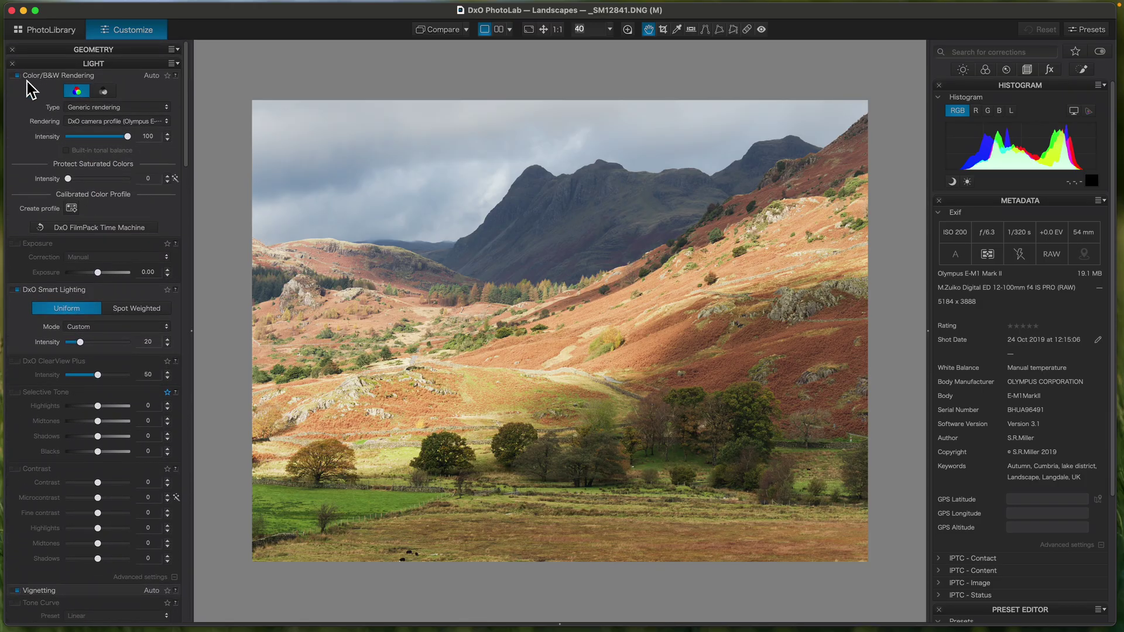
scroll(88, 122, "down", 1)
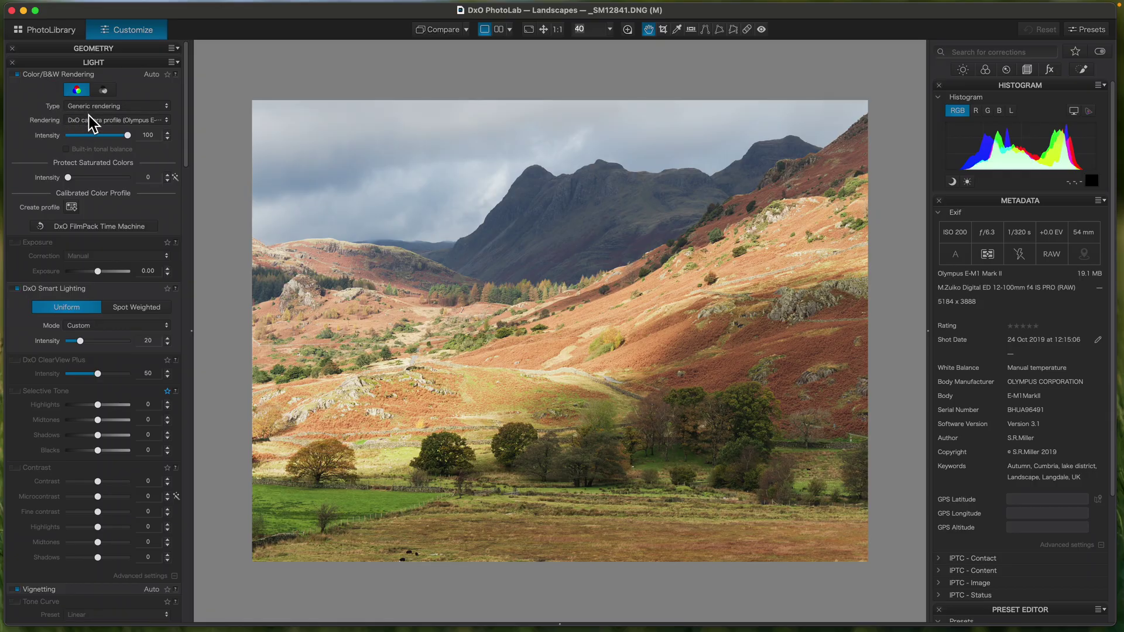
left_click(17, 76)
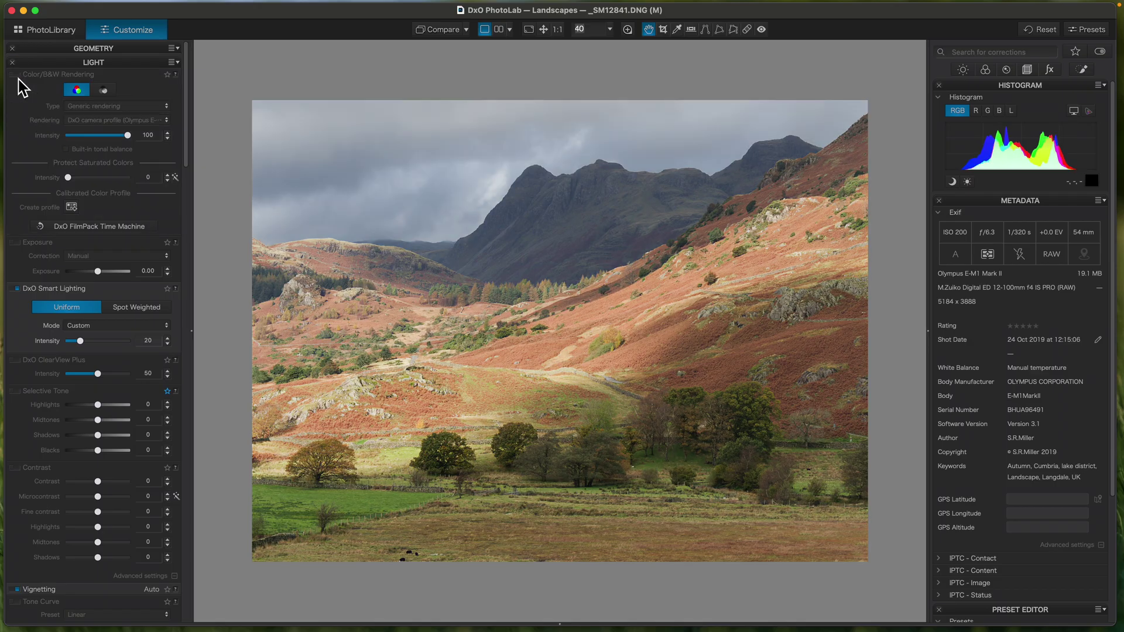
left_click(20, 80)
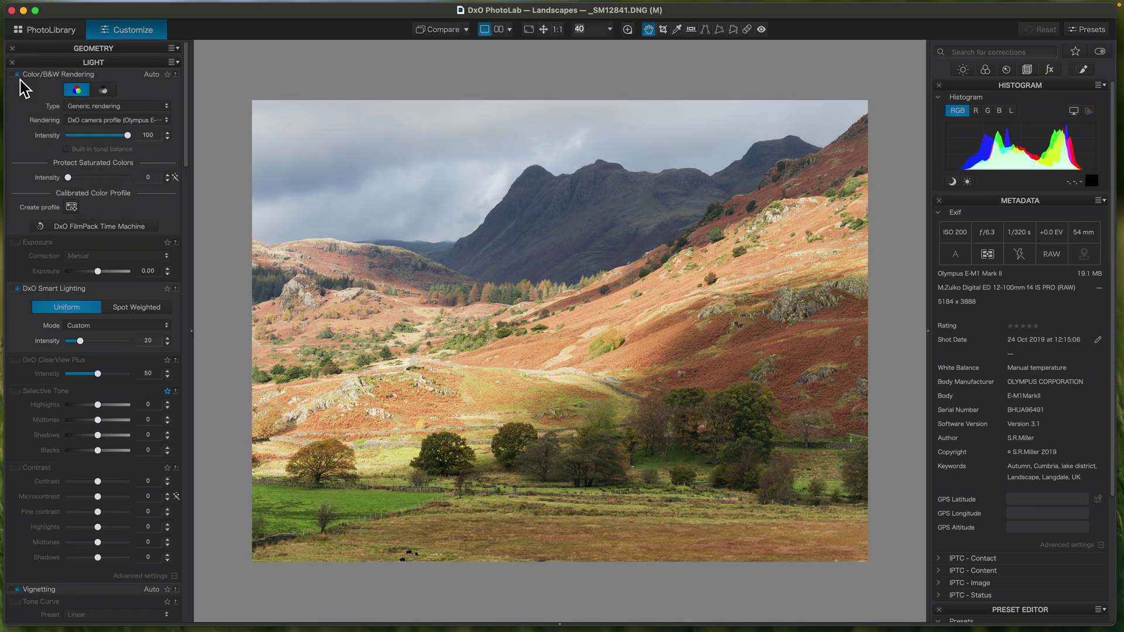
- Reduce the DxO Smart Lighting intensity to 0 and disable that correction
scroll(93, 180, "down", 5)
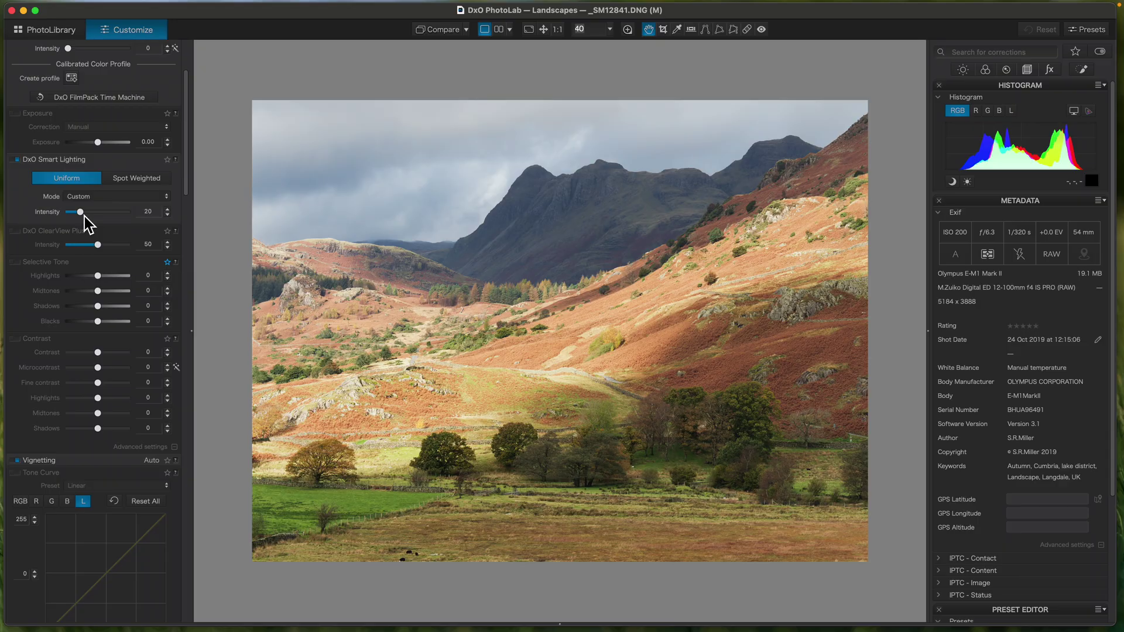
left_click_drag(86, 216, 60, 221)
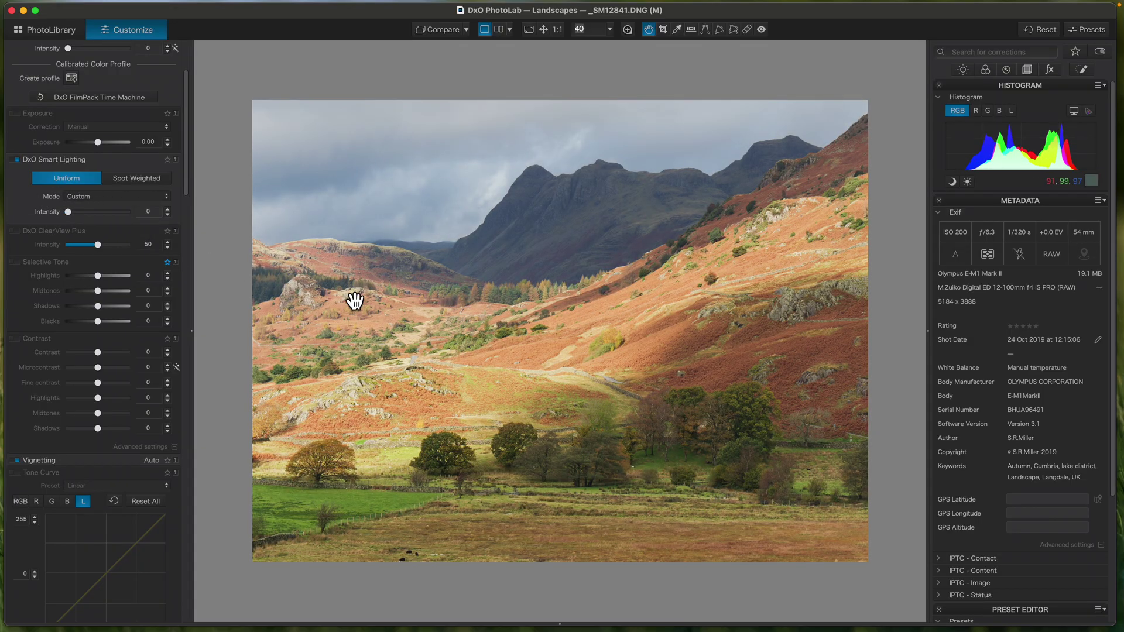
left_click(15, 160)
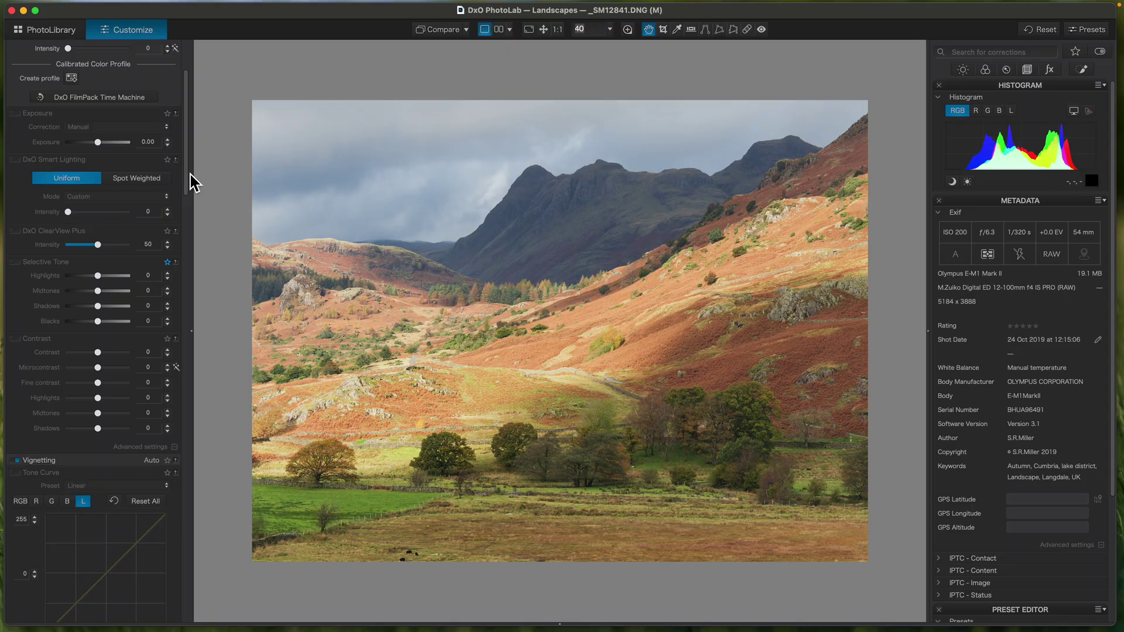
- Set the photo's overall manual Exposure correction to -0.15
left_click_drag(188, 187, 191, 189)
scroll(191, 189, "up", 2)
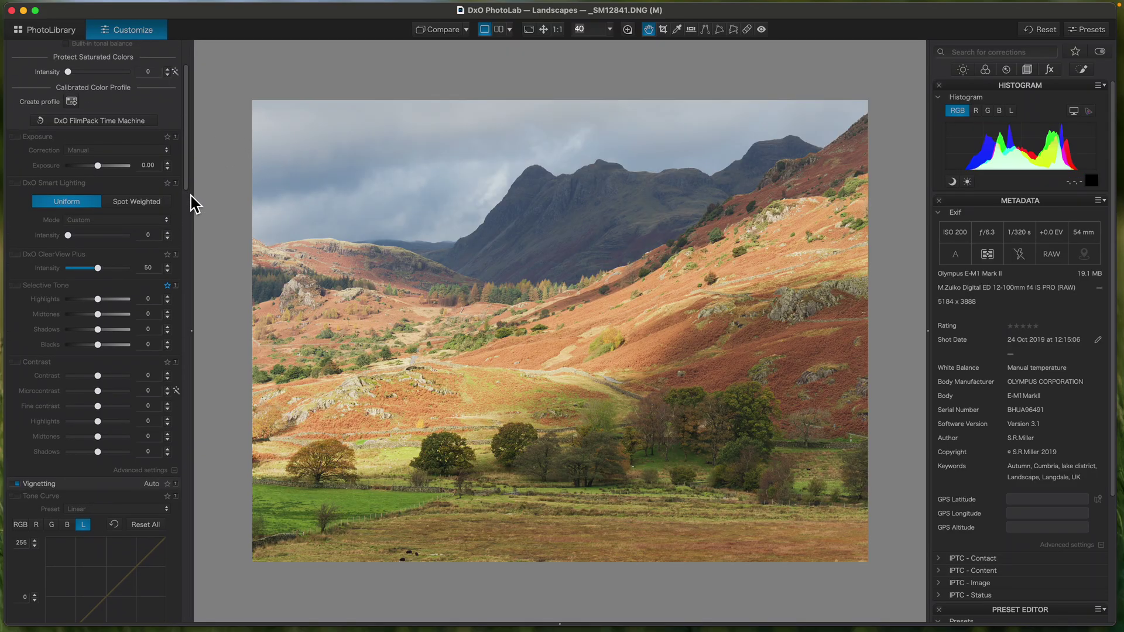
scroll(189, 185, "up", 2)
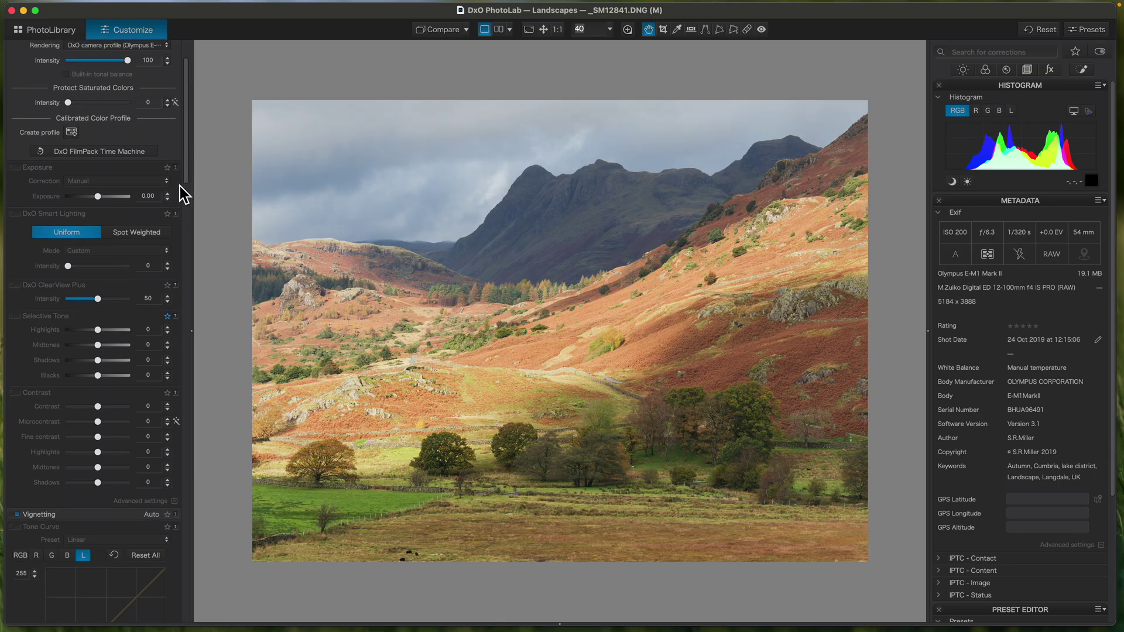
scroll(188, 181, "up", 1)
left_click_drag(98, 208, 99, 209)
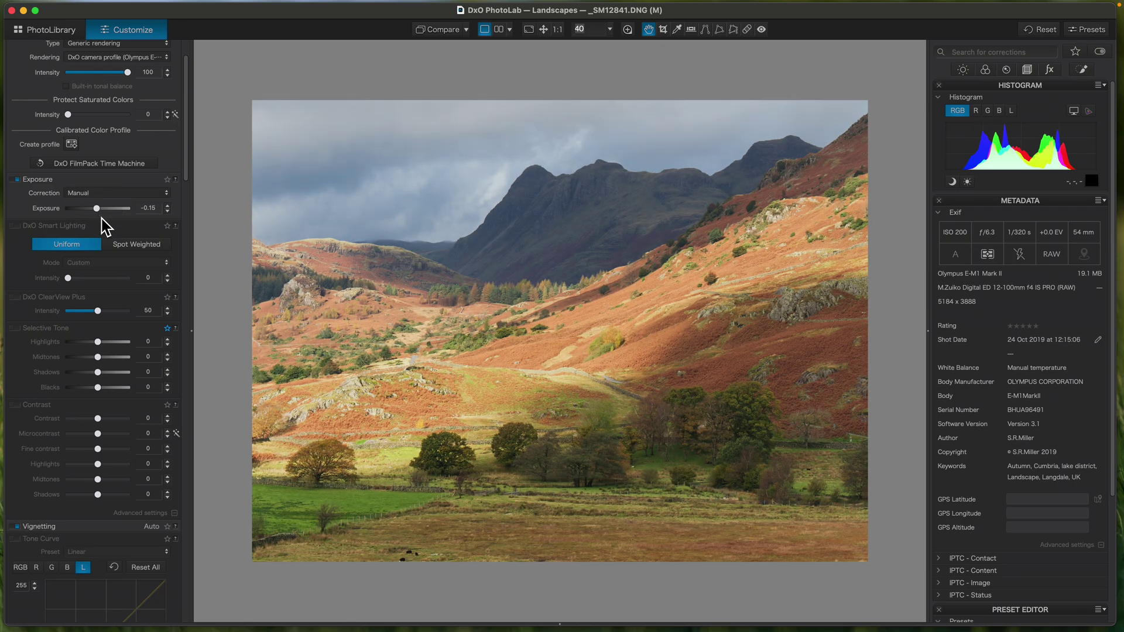
- Create a local adjustment AI mask that selects the Sky
left_click_drag(188, 176, 188, 225)
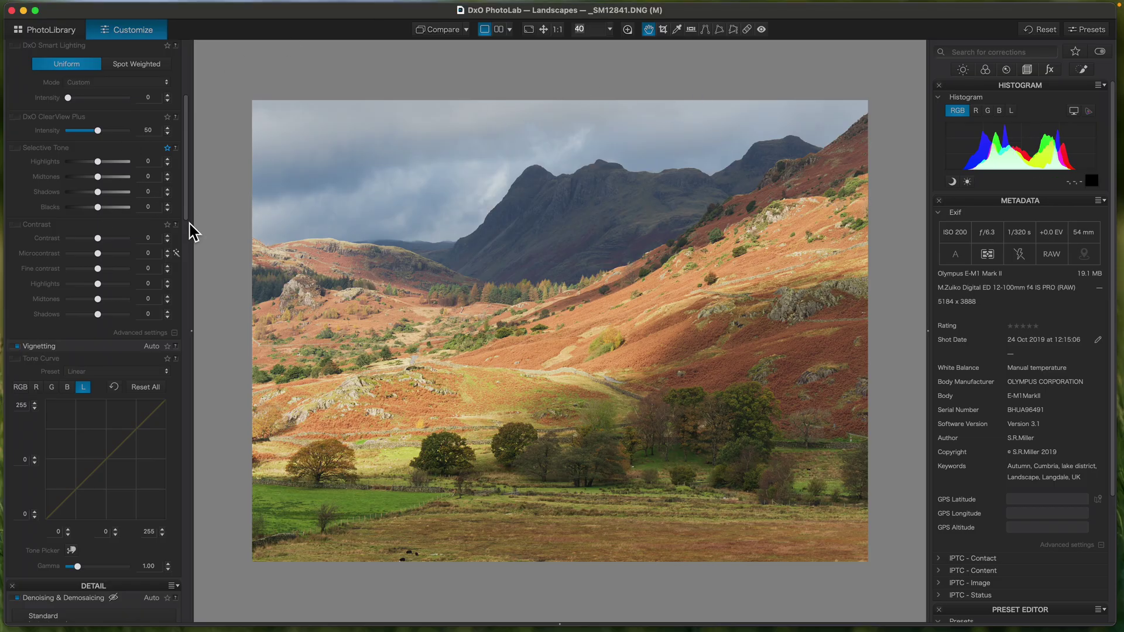
left_click_drag(186, 222, 176, 436)
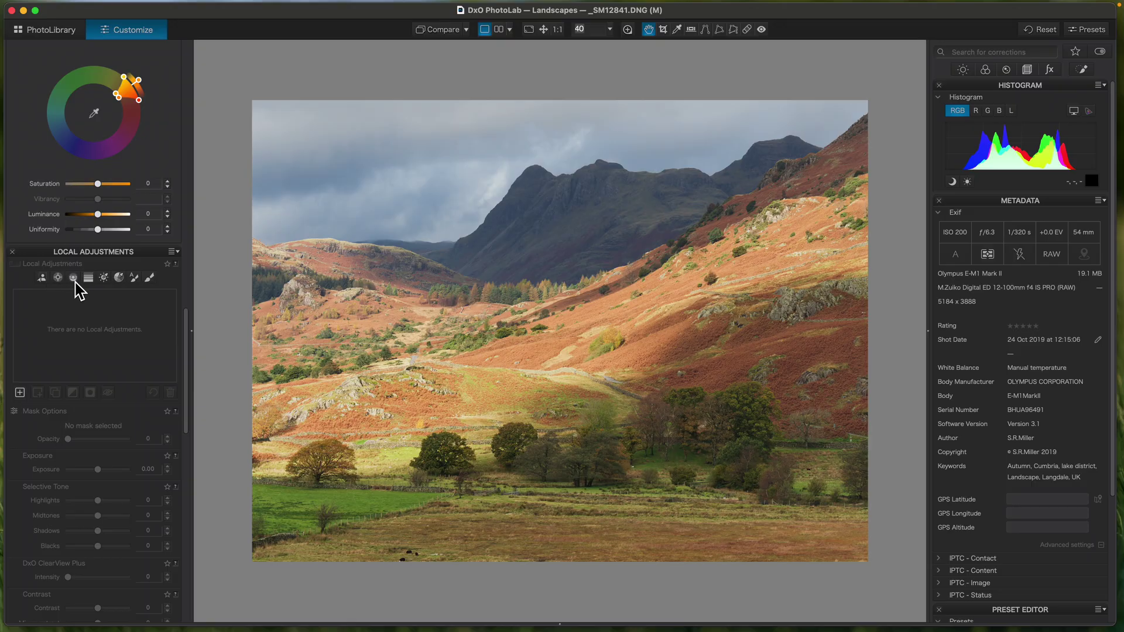
left_click(45, 281)
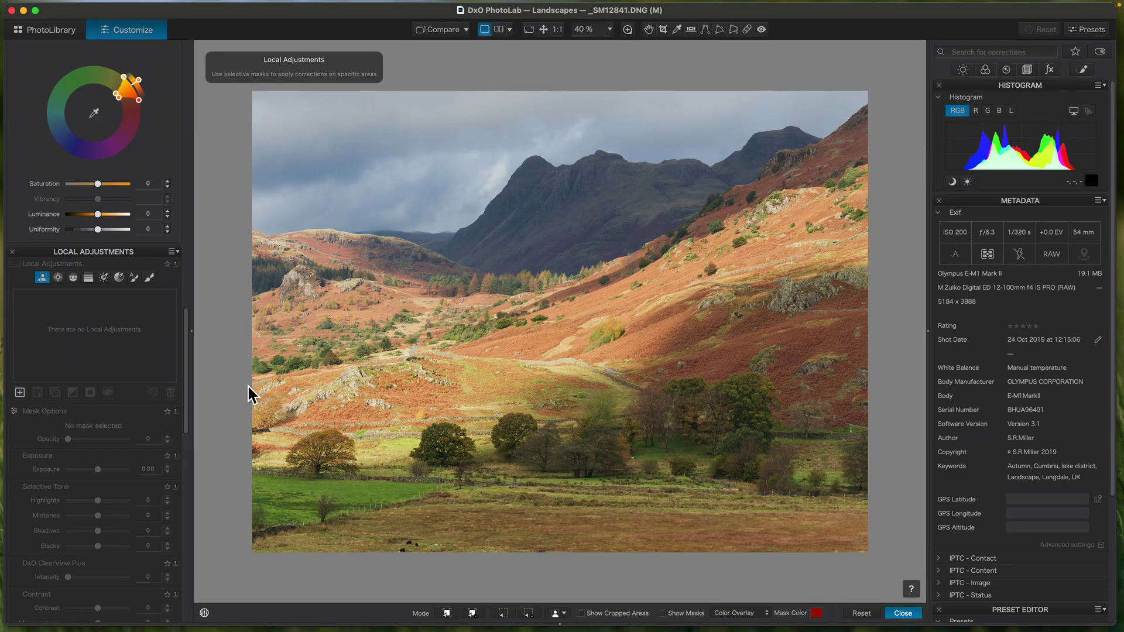
left_click(561, 614)
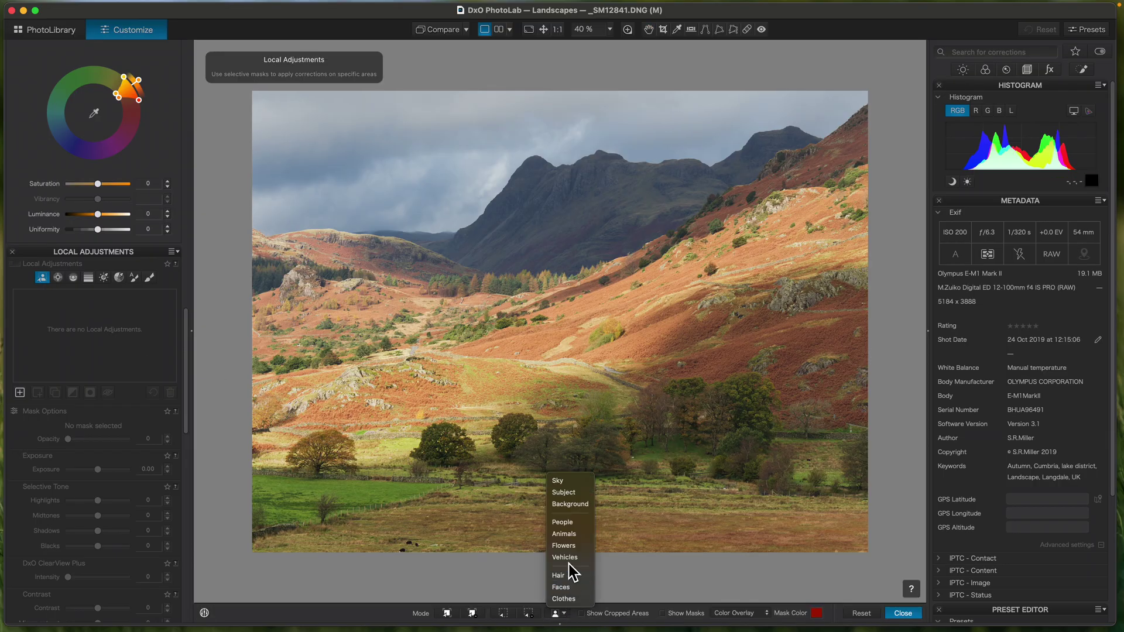
left_click(565, 482)
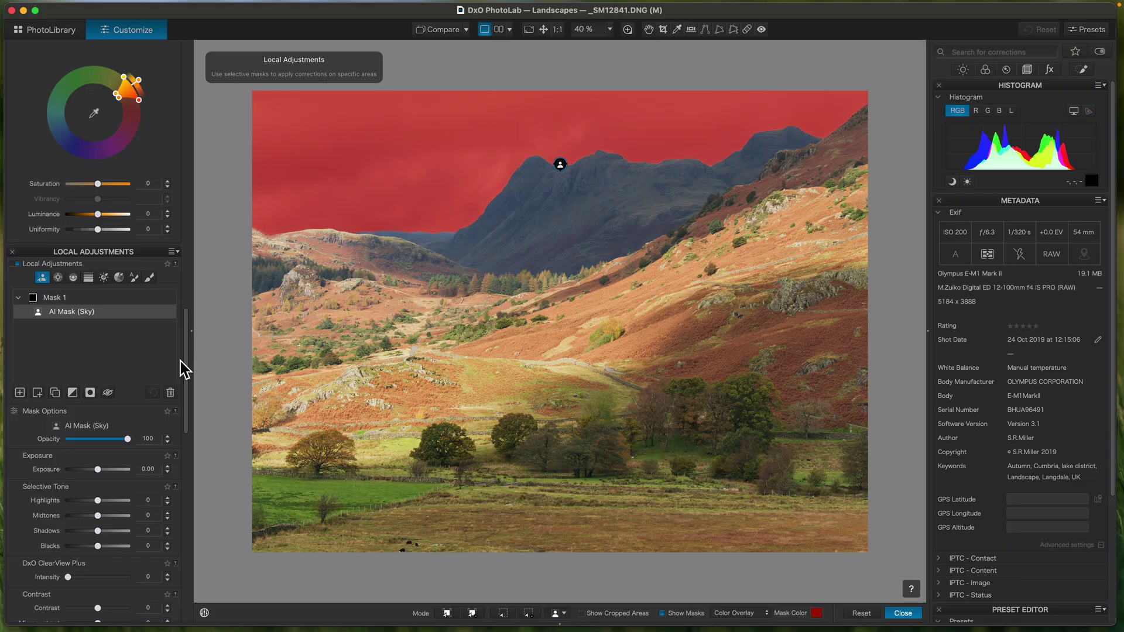
- On the sky mask, set DxO ClearView Plus intensity to 14 and Exposure to -0.10
left_click_drag(190, 386, 191, 422)
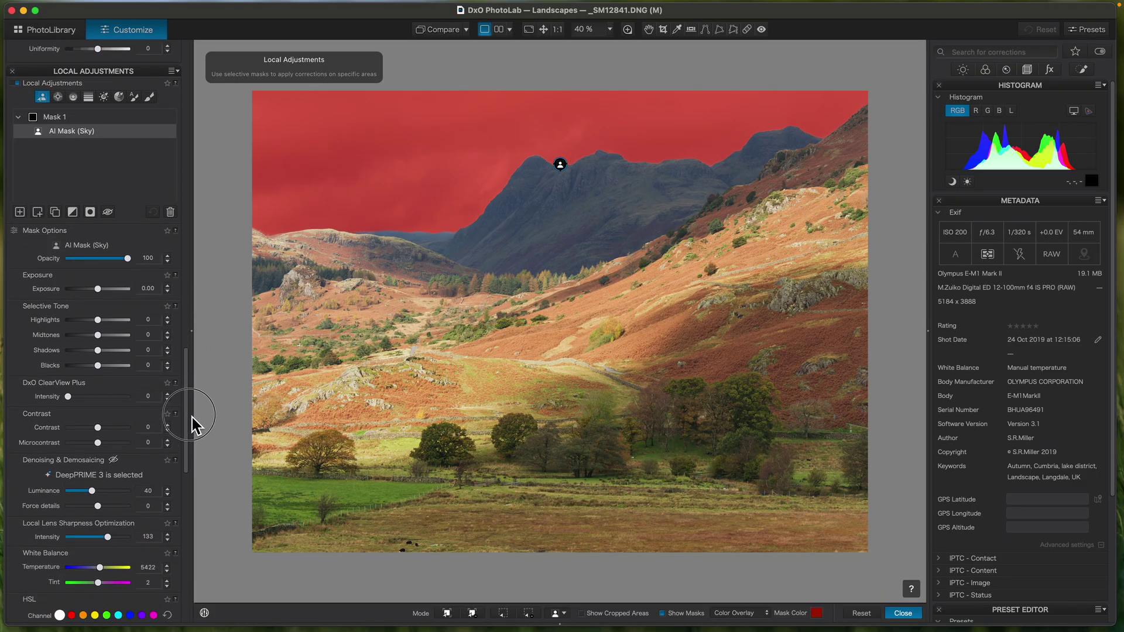
left_click(69, 399)
left_click_drag(69, 399, 77, 398)
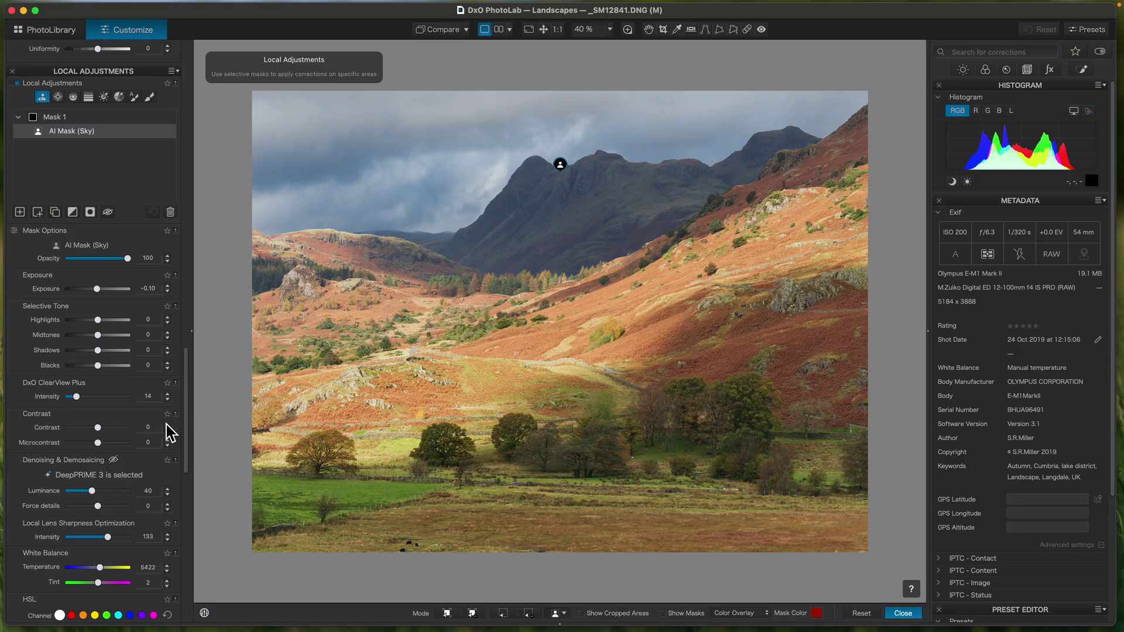
- In the global Contrast correction, set Contrast to 22 and Microcontrast to 4, and preview its effect
scroll(188, 431, "down", 2)
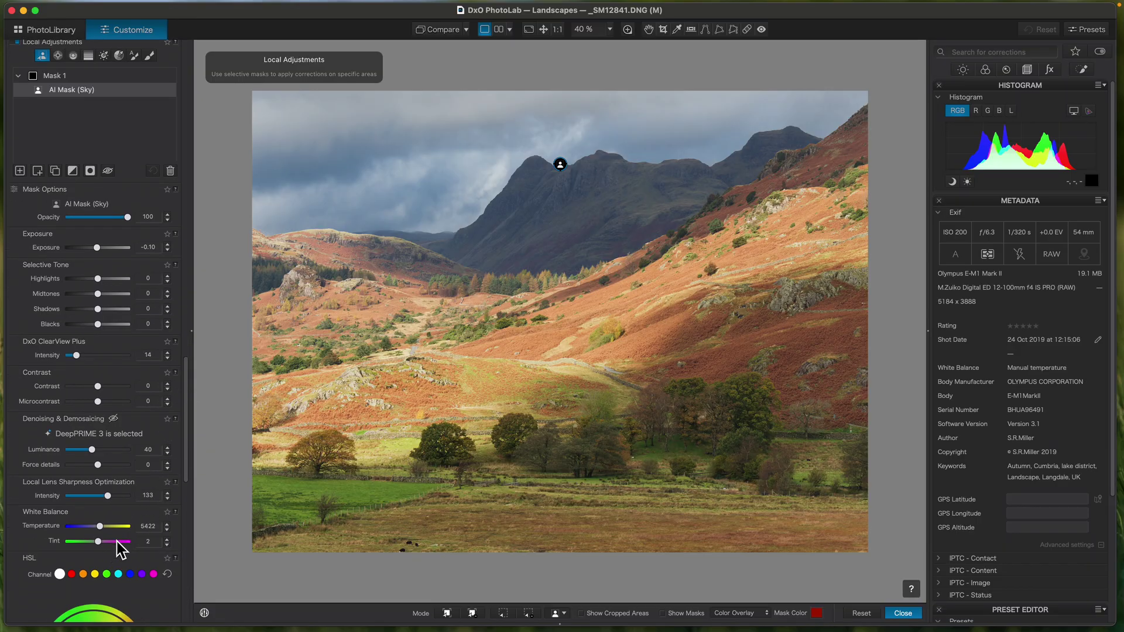
scroll(191, 443, "down", 3)
mouse_move(87, 631)
scroll(188, 452, "up", 1)
scroll(189, 454, "up", 1)
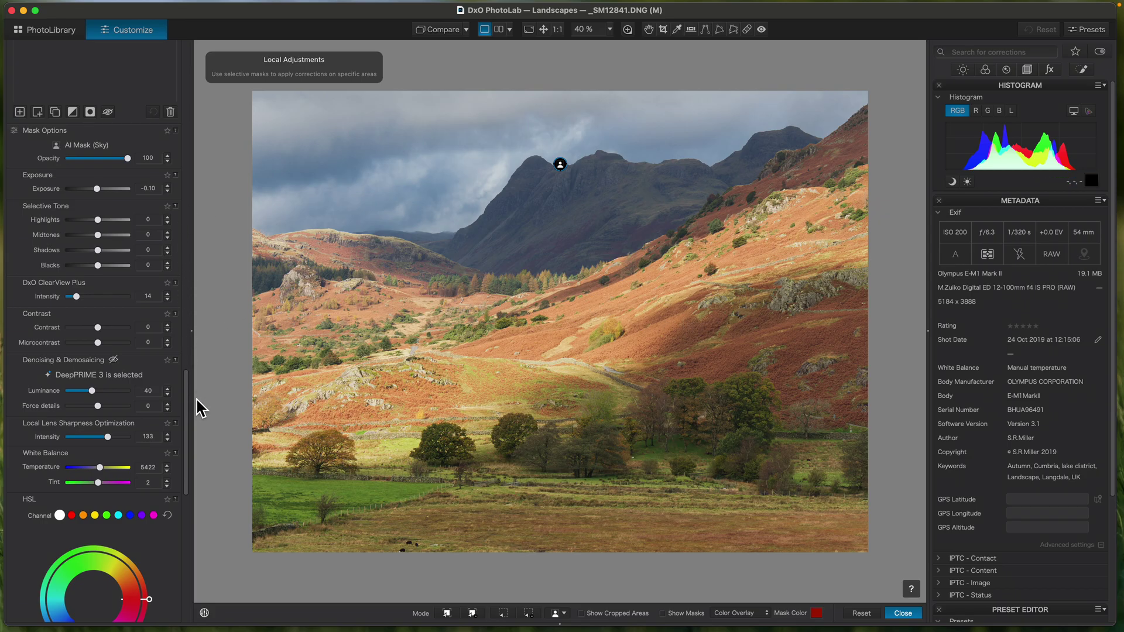
left_click_drag(190, 437, 187, 149)
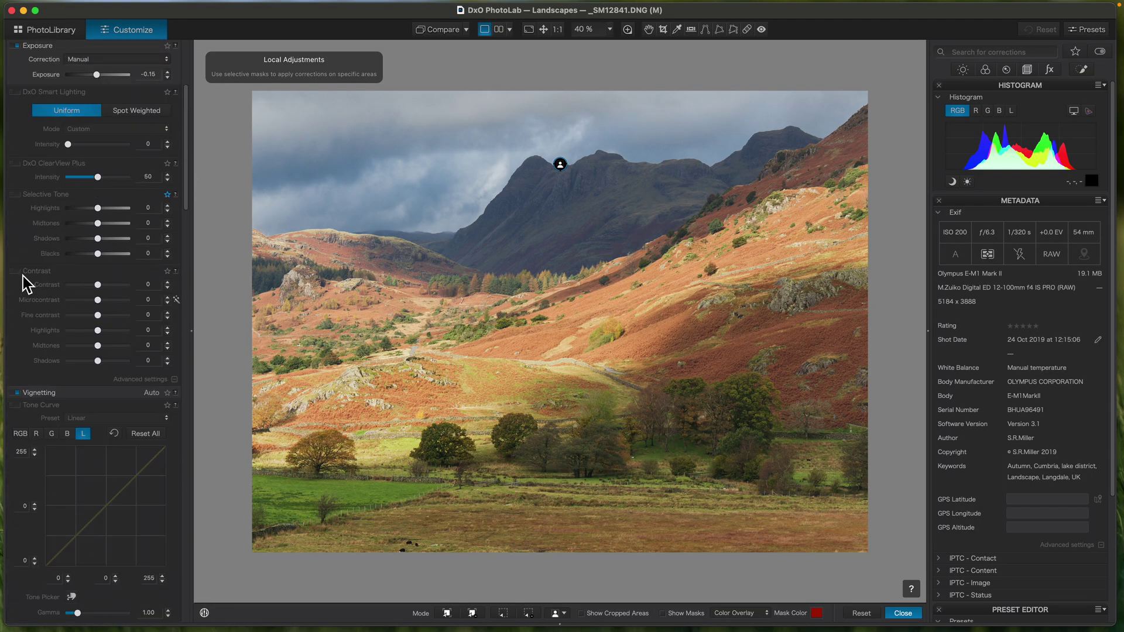
left_click_drag(101, 287, 103, 304)
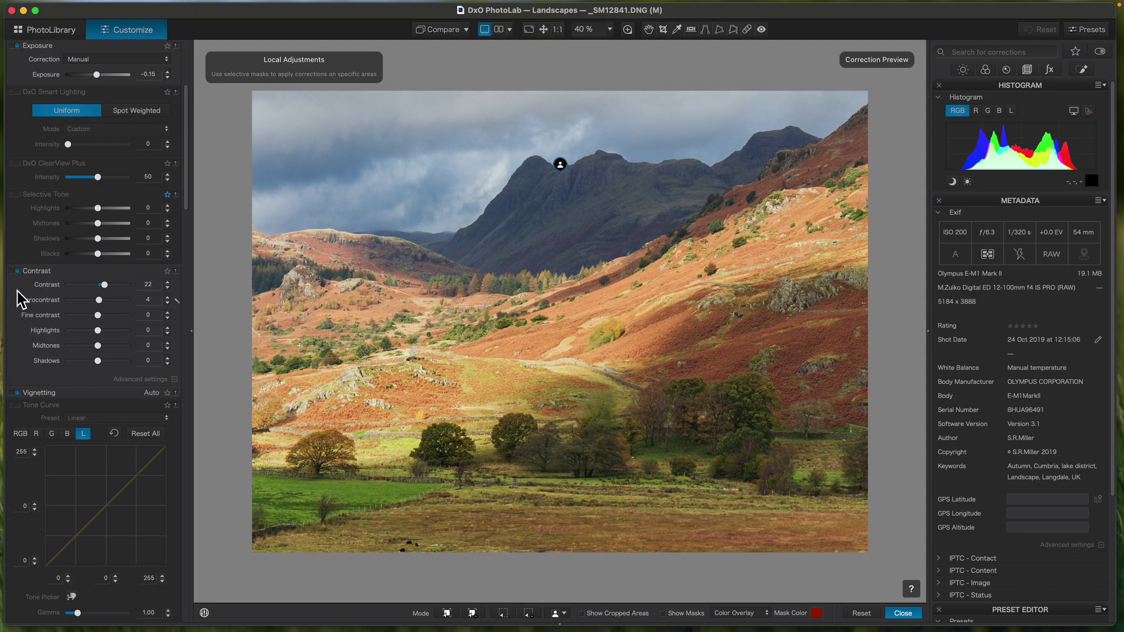
left_click(17, 273)
- On the luminance Tone Curve, bring the white point in to 227 and the black point to 16, and exit local adjustments
left_click_drag(189, 190, 199, 258)
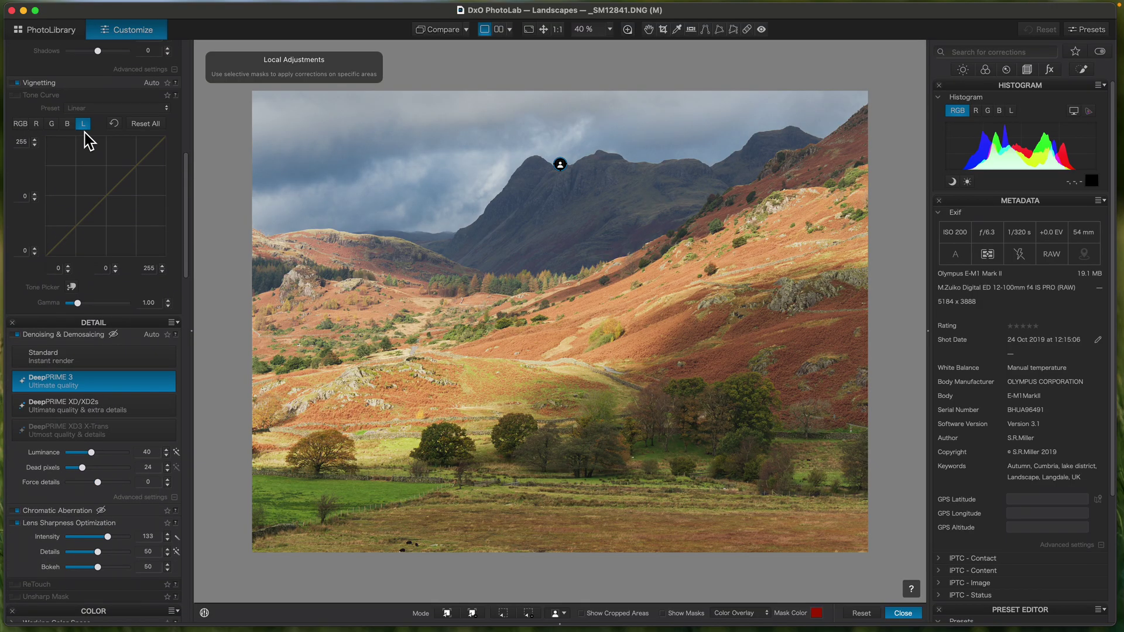
left_click(163, 271)
left_click(163, 271)
left_click(166, 262)
left_click_drag(165, 264, 156, 260)
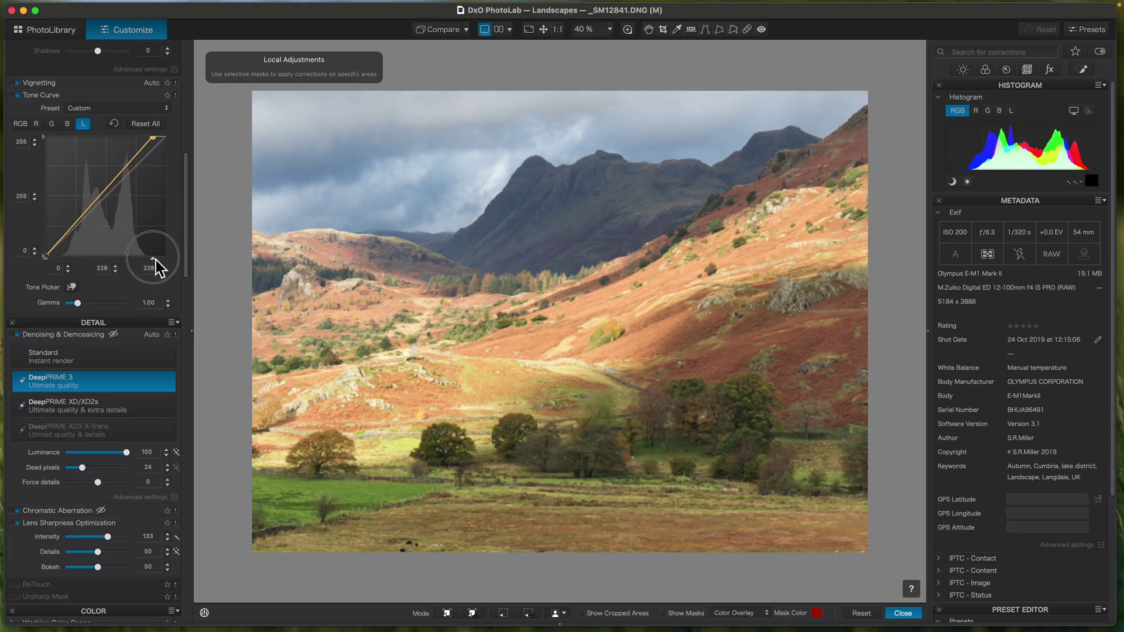
left_click_drag(48, 257, 57, 265)
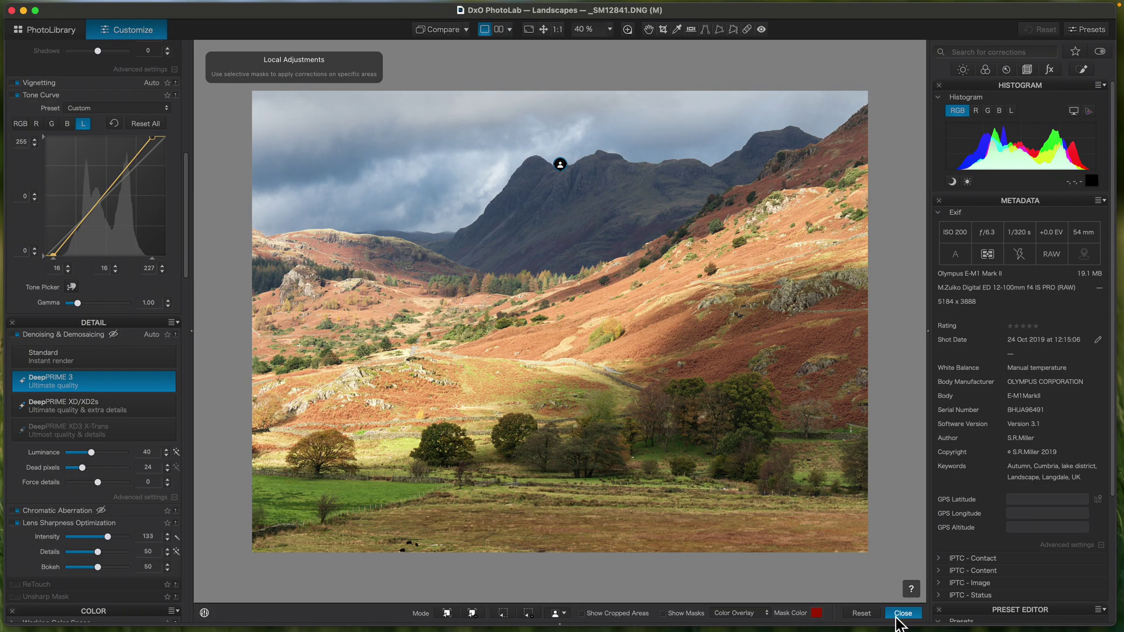
left_click(902, 614)
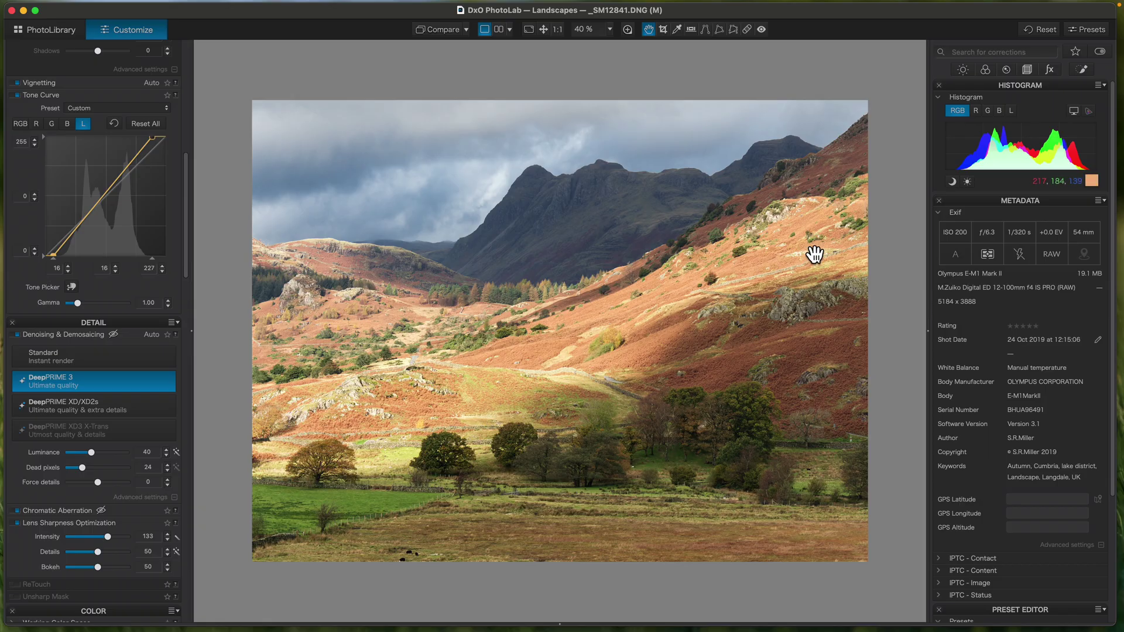
- Add a new control point mask on the sunlit hillside and enlarge its circle to cover the valley's left part
left_click_drag(188, 261, 196, 449)
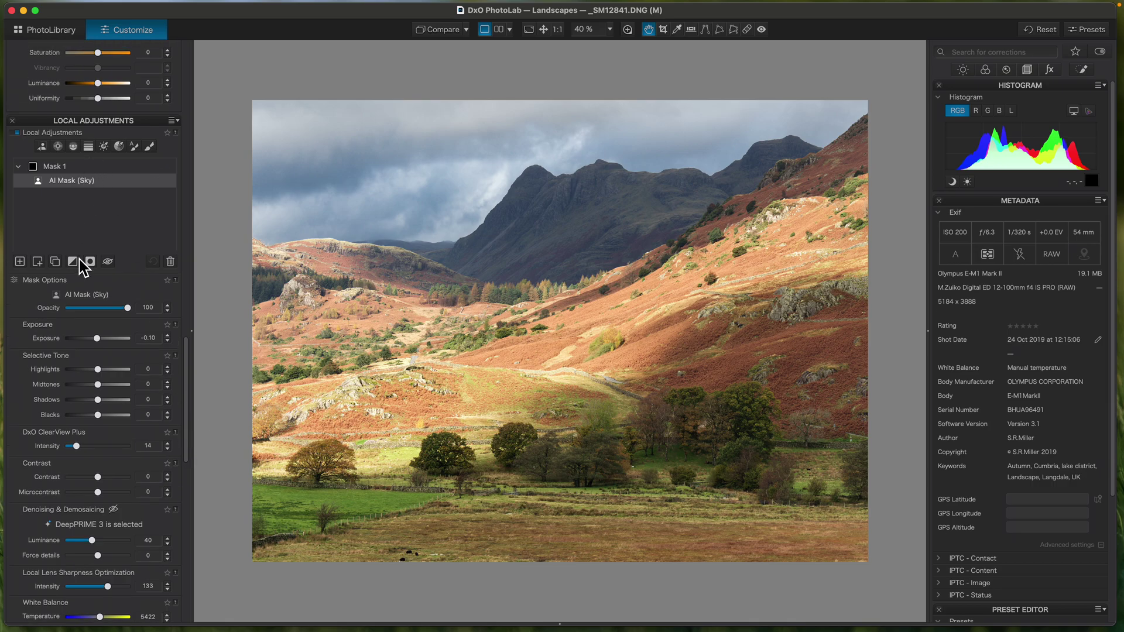
left_click(19, 168)
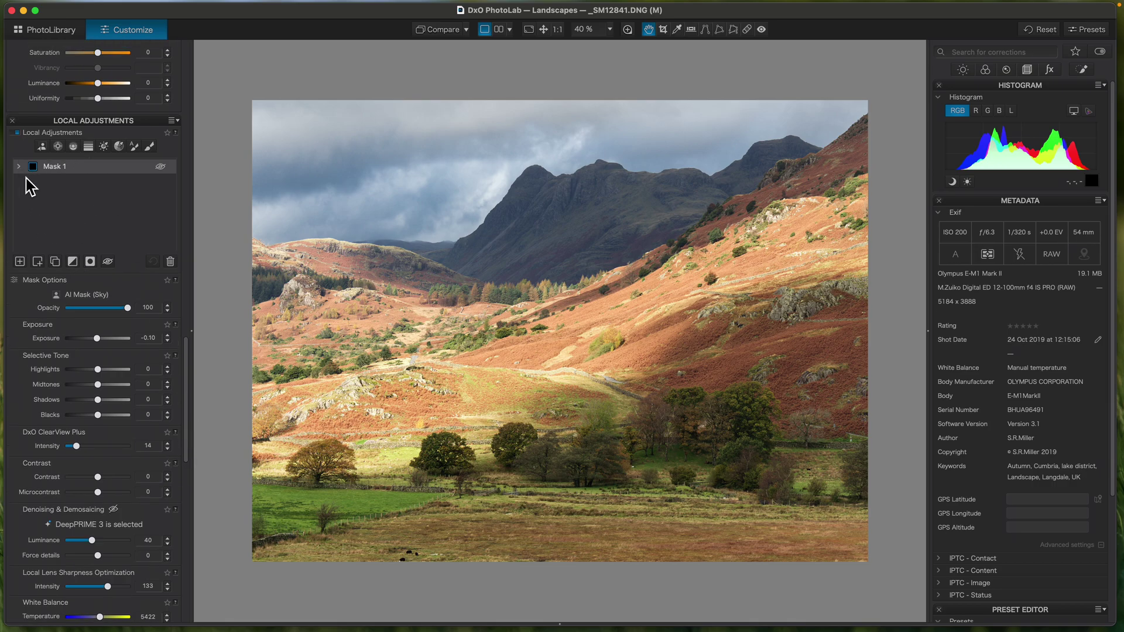
left_click(65, 223)
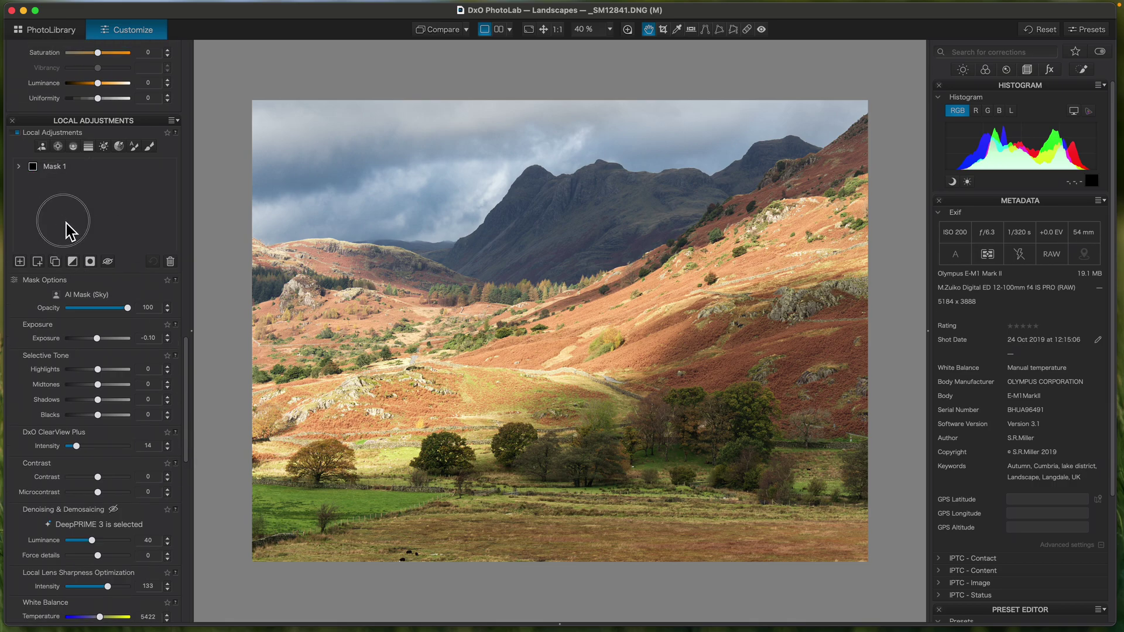
left_click(58, 147)
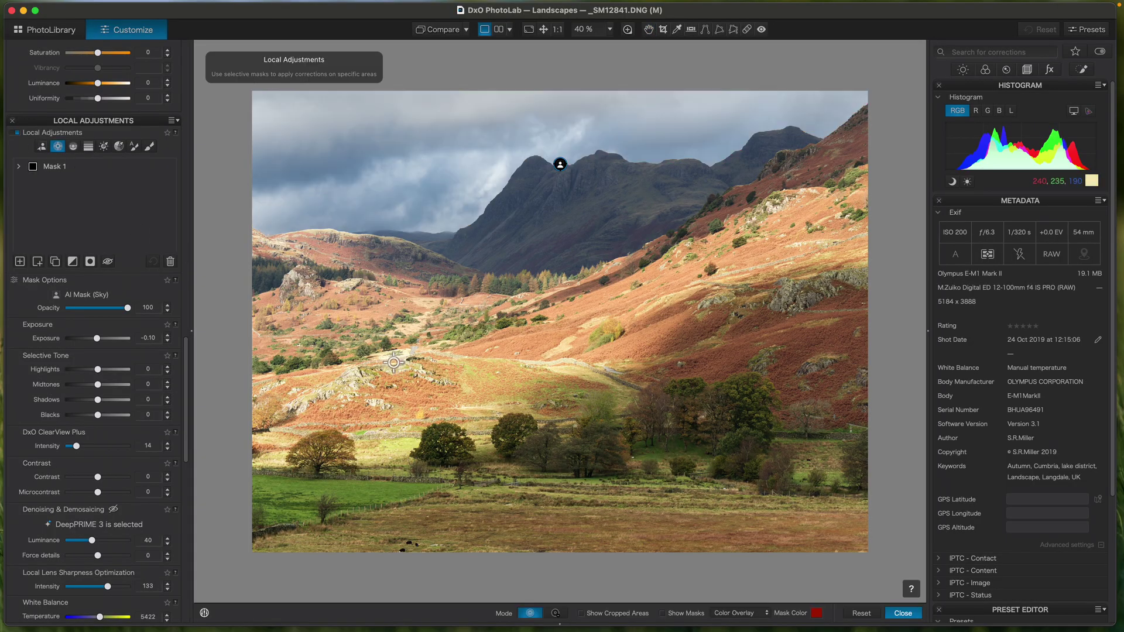
left_click(384, 356)
left_click_drag(401, 414, 460, 492)
- Reposition the control point onto the bright slope just above the rocky outcrop and check the area it affects
left_click_drag(383, 355, 365, 359)
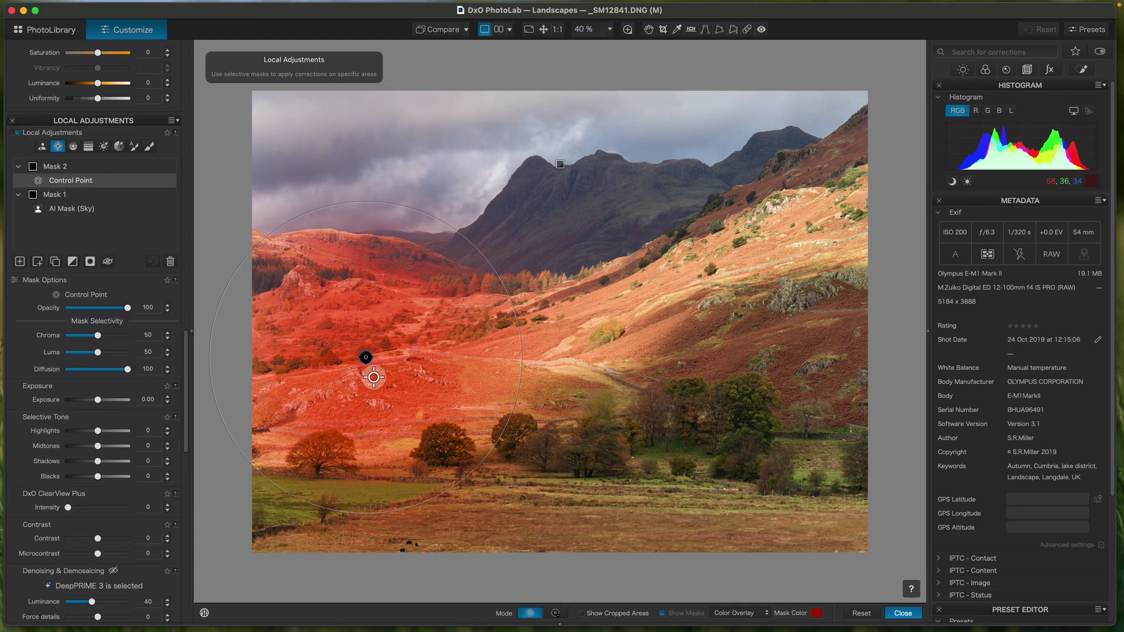
left_click_drag(365, 357, 386, 344)
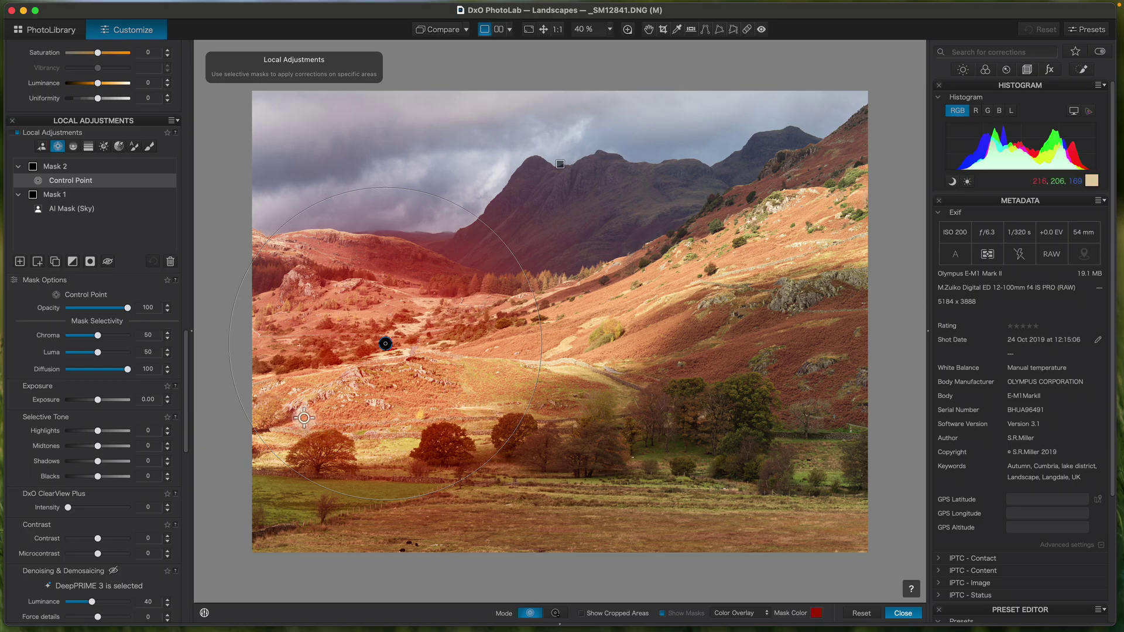
mouse_move(387, 350)
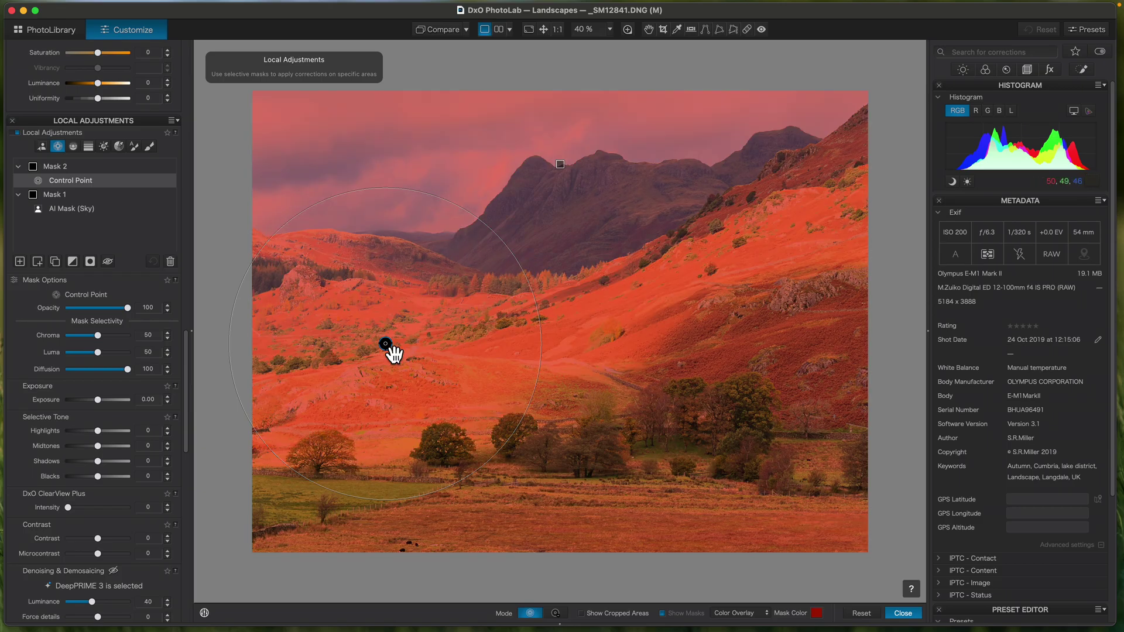
- Fine-tune the position of the first control point on the sunlit slope and add two more, mid-valley and on the upper hillside
left_click_drag(392, 350, 394, 363)
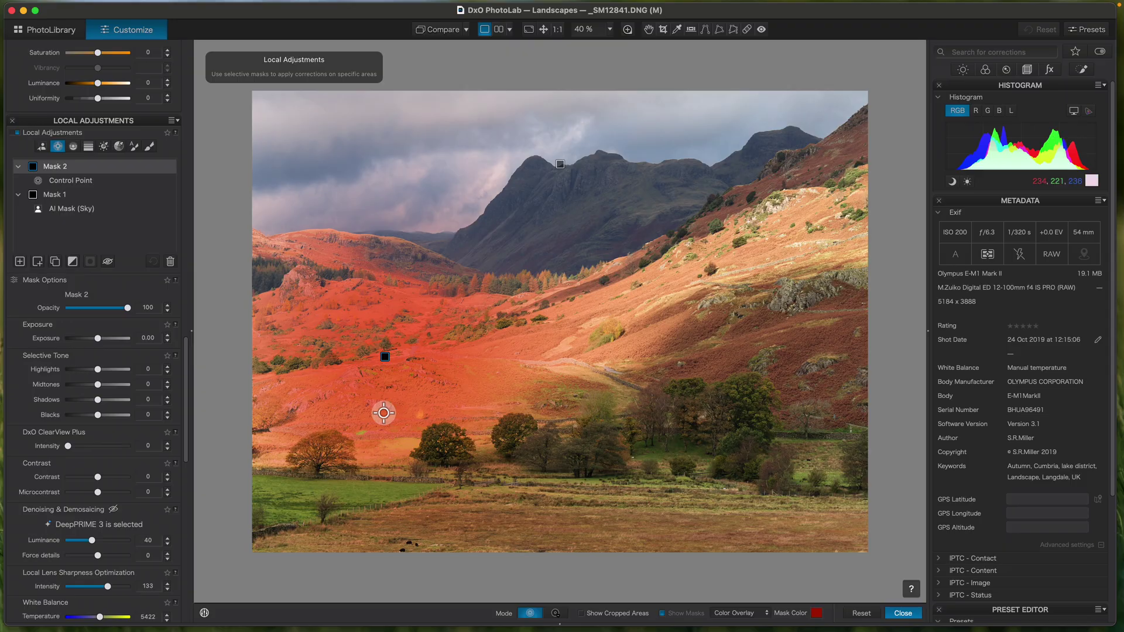
left_click_drag(384, 357, 372, 357)
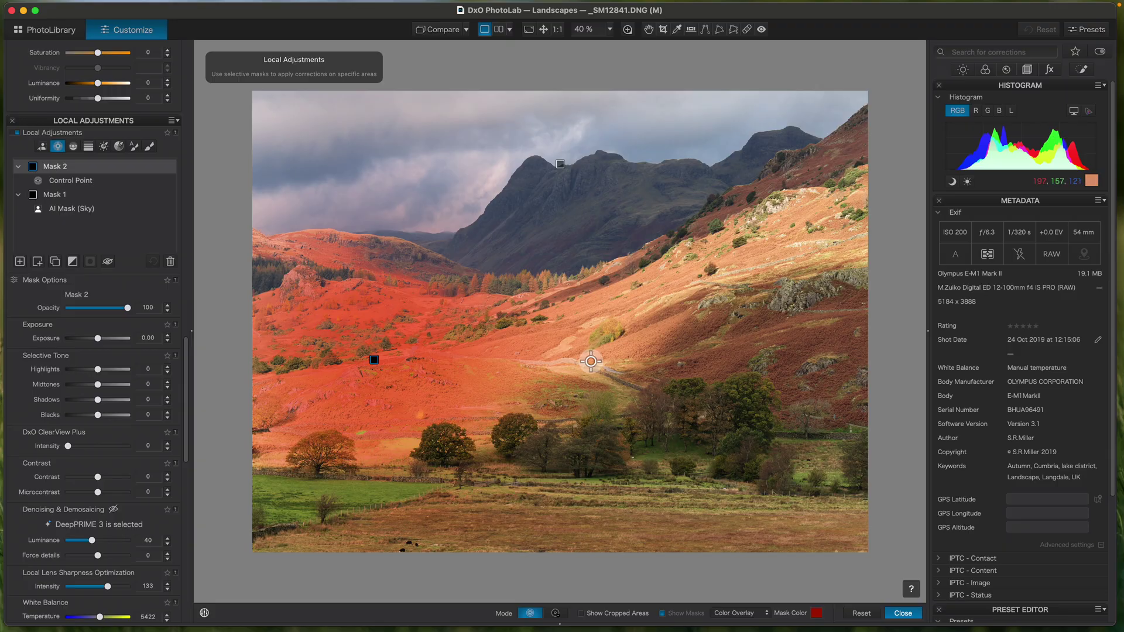
left_click(576, 345)
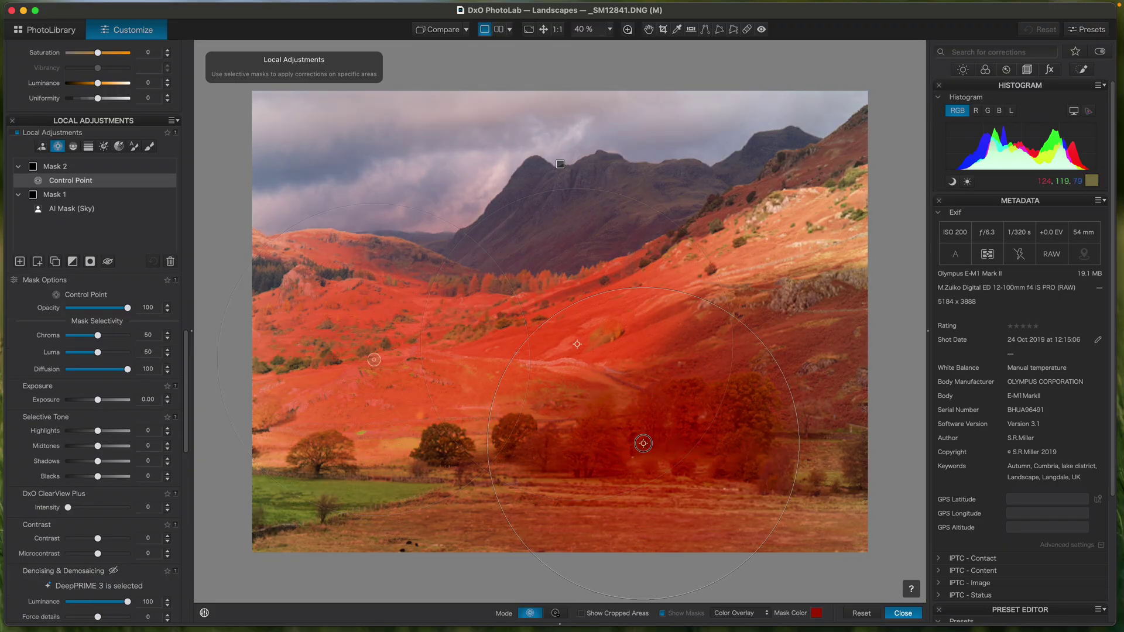
left_click(748, 260)
left_click_drag(751, 248, 751, 249)
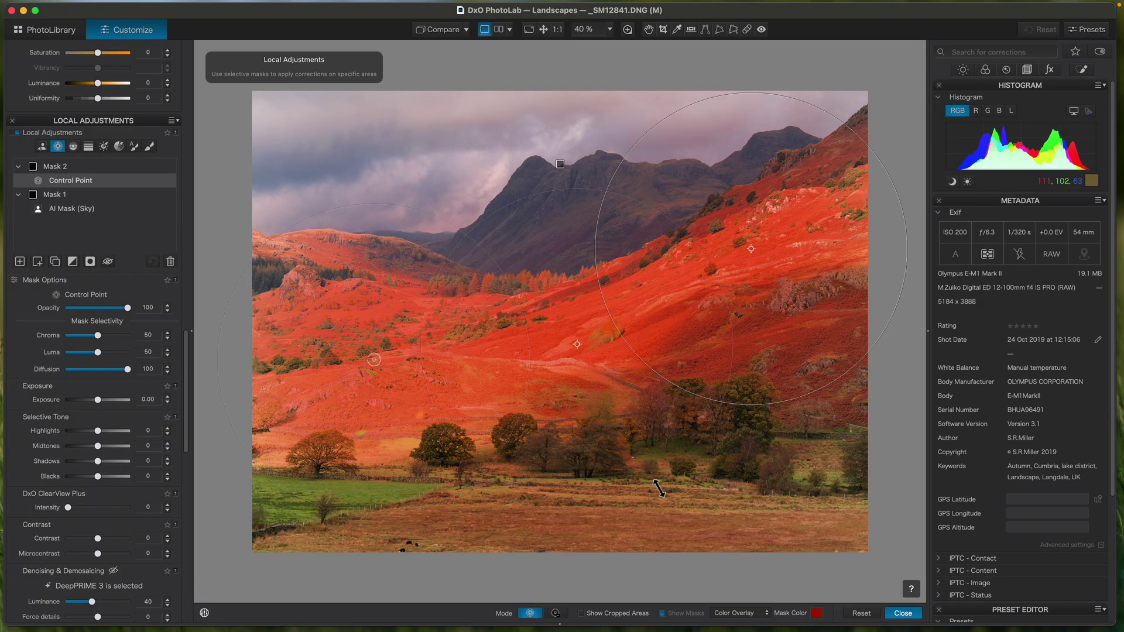
- Shrink the added control points' circles, move the upper one farther up the ridge, and add another on the hillside between them
left_click_drag(651, 484, 594, 431)
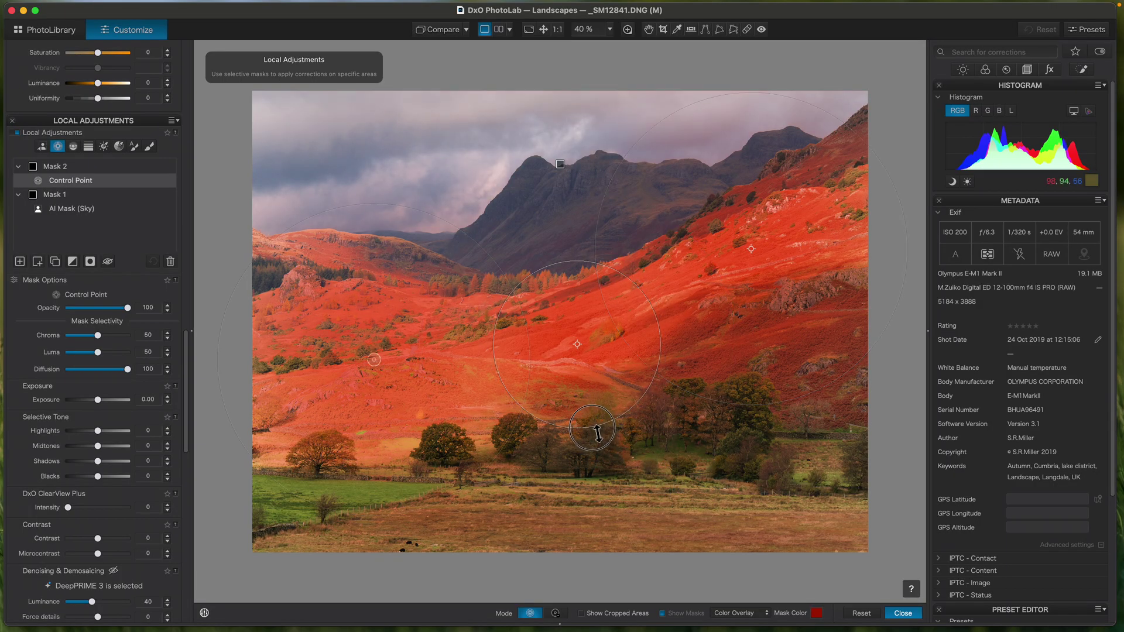
left_click_drag(784, 403, 750, 332)
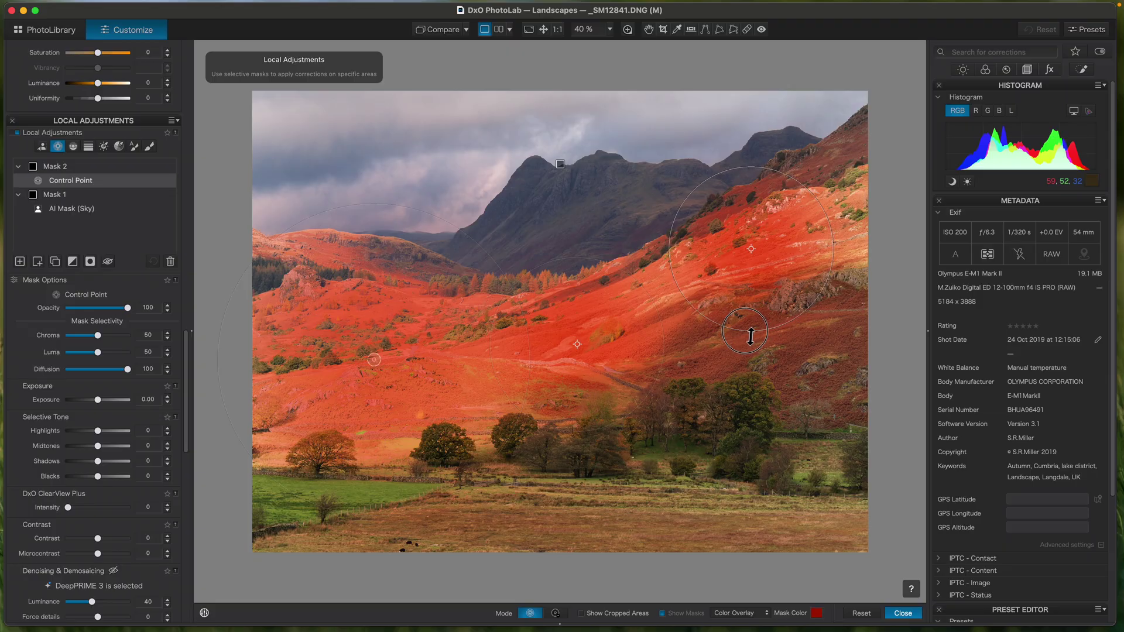
left_click_drag(755, 251, 825, 215)
left_click(696, 278)
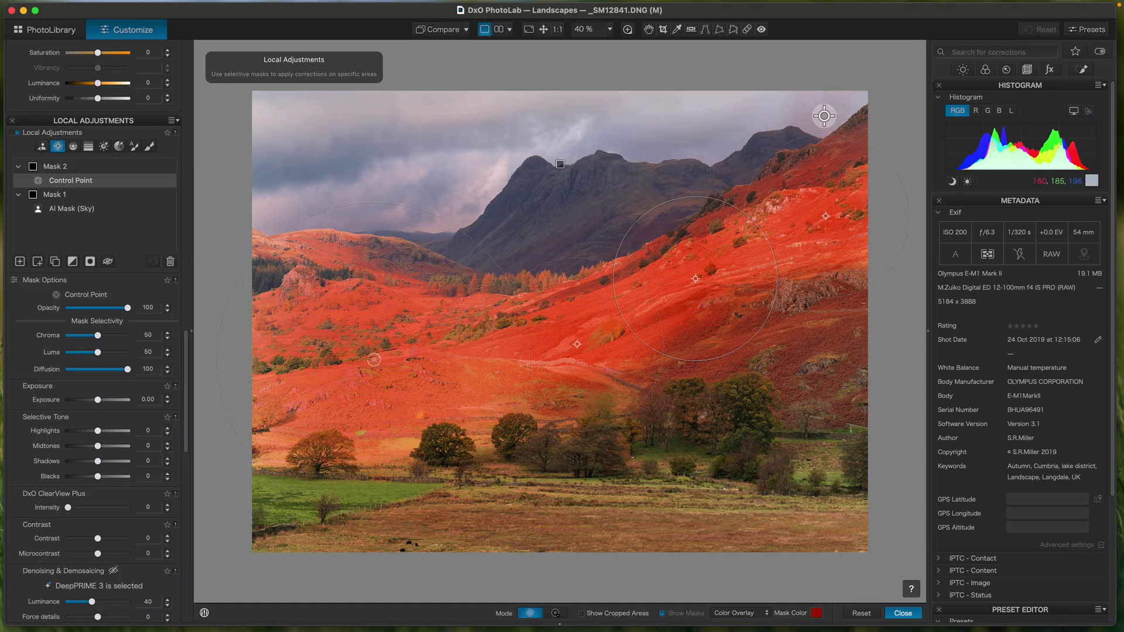
- Place negative control points across the sky and above the mountains to exclude those areas from the hillside mask
left_click(556, 613)
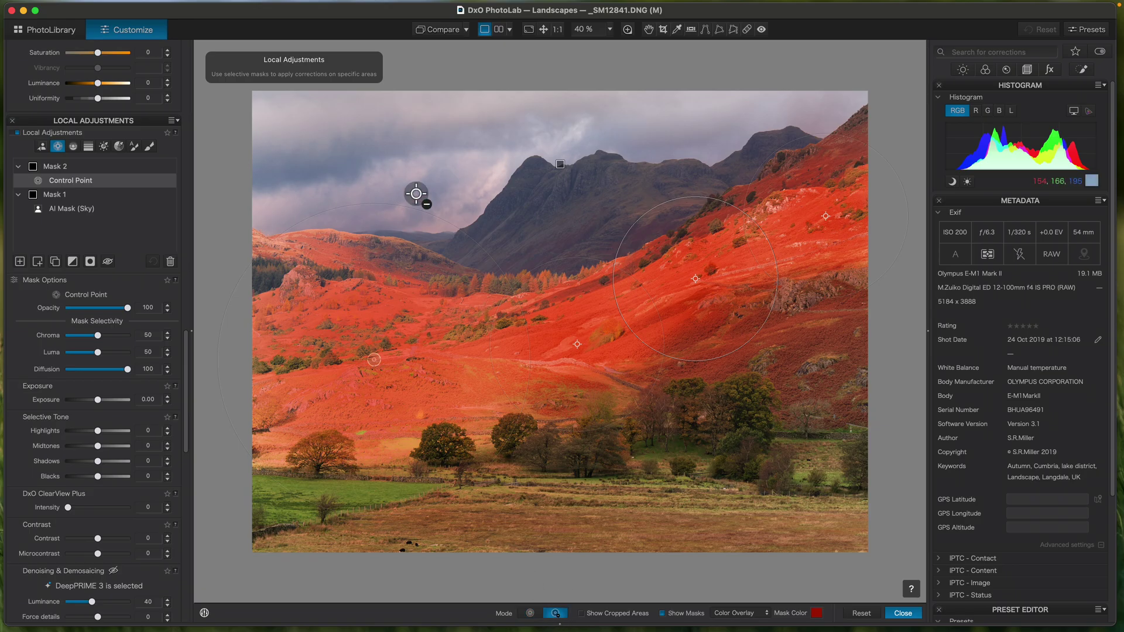
left_click(381, 190)
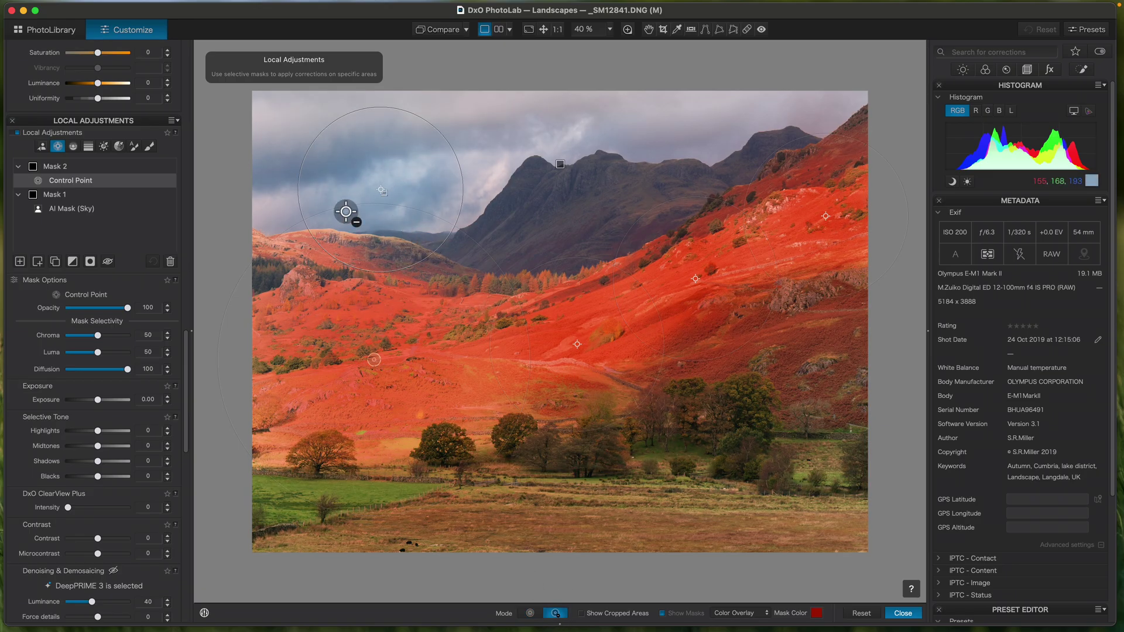
left_click_drag(391, 199, 329, 182)
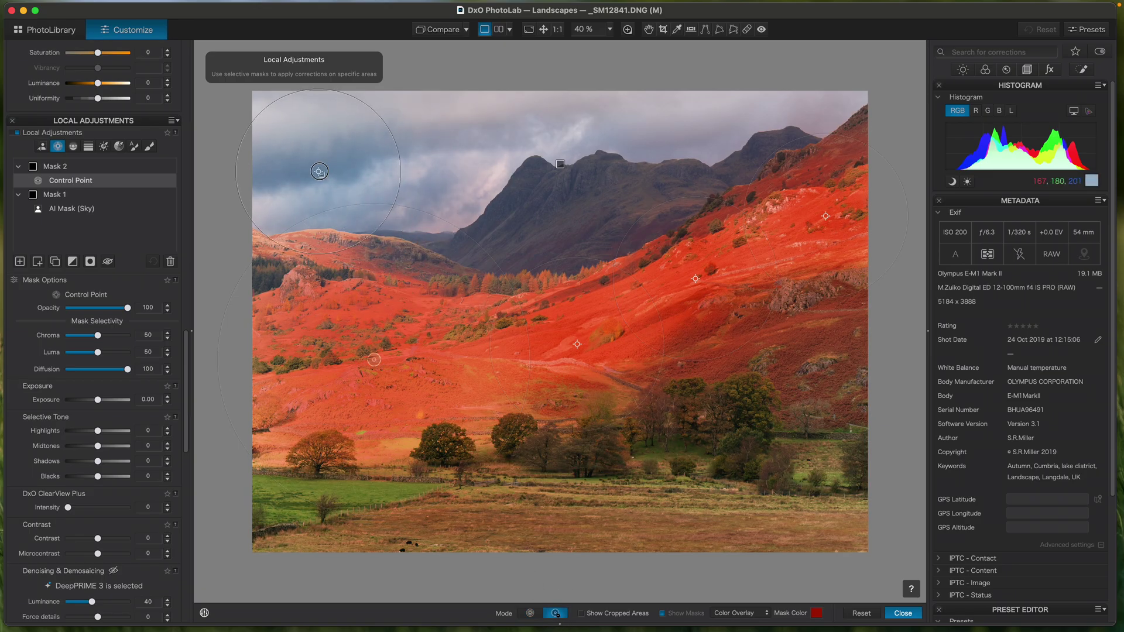
left_click(469, 195)
left_click(583, 141)
left_click(694, 137)
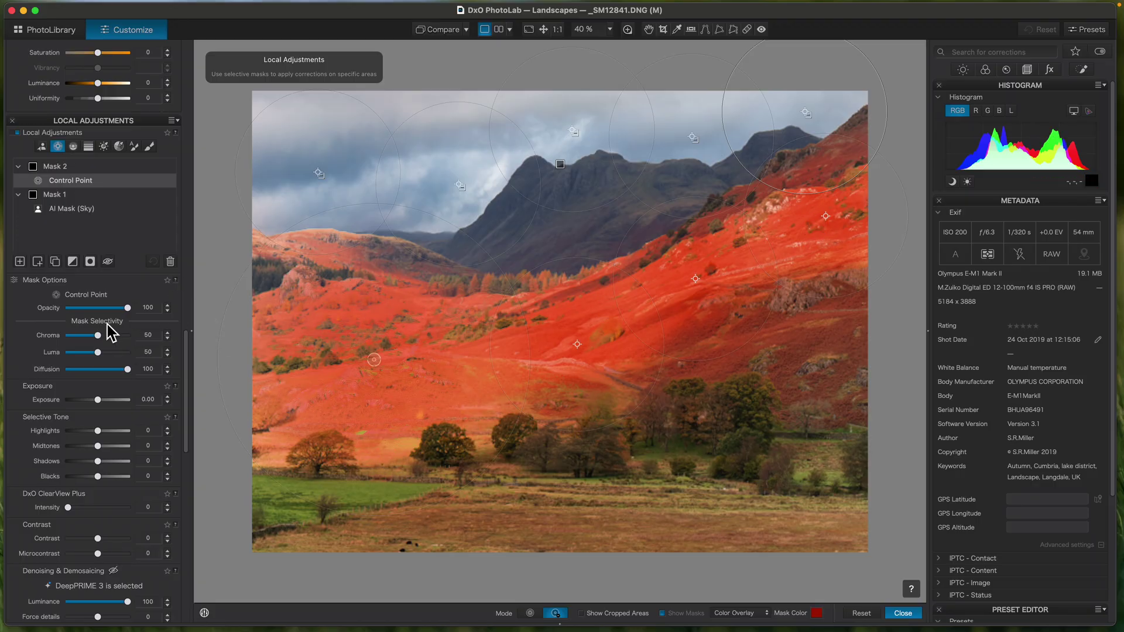
- Test the hillside mask's Chroma selectivity at 100, and set it to 18 to broaden the coverage
left_click_drag(186, 426, 192, 441)
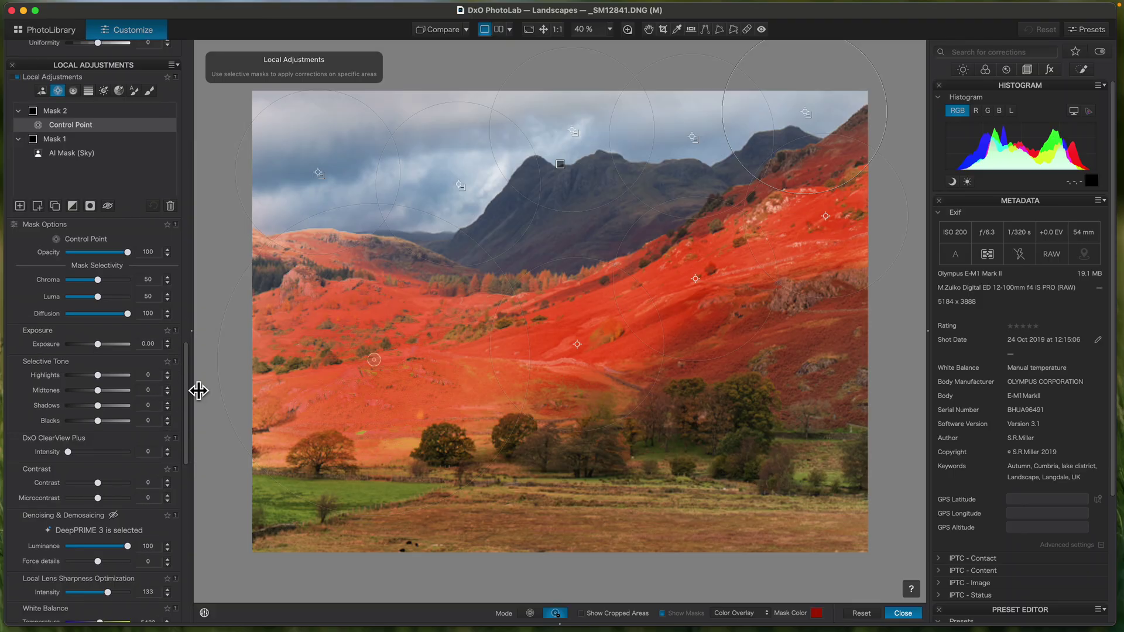
scroll(189, 386, "down", 2)
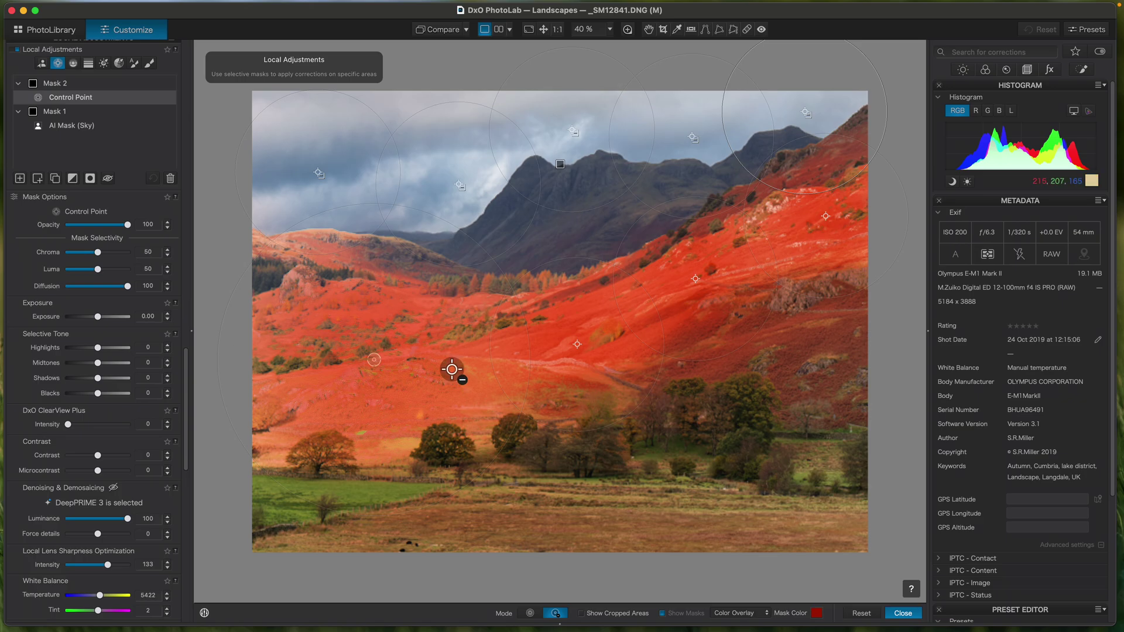
left_click_drag(98, 252, 146, 267)
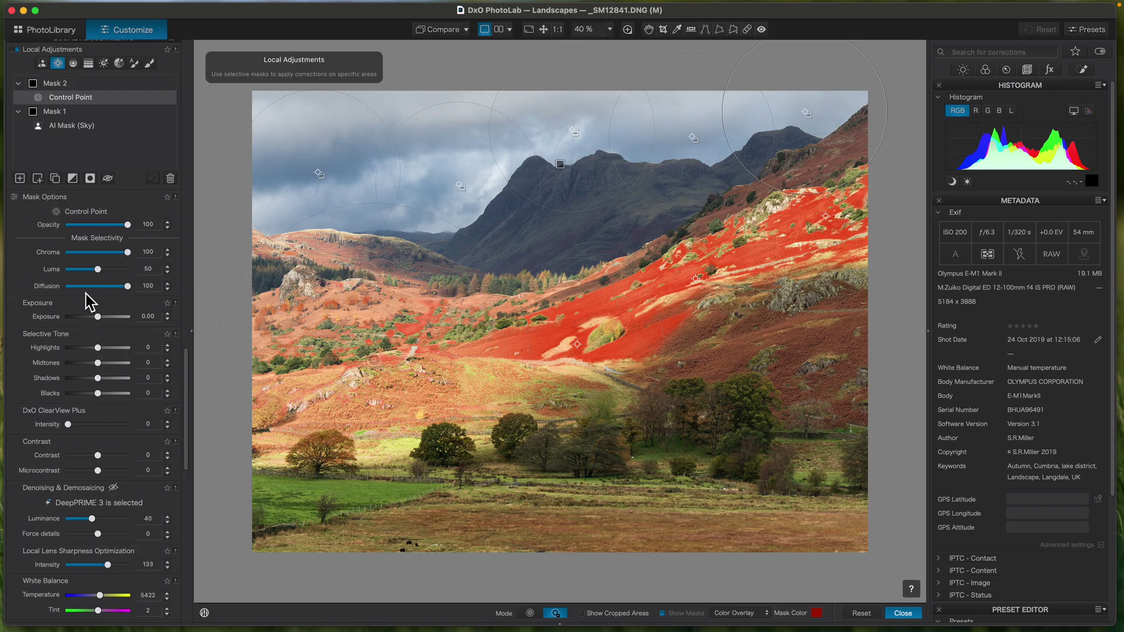
left_click_drag(128, 252, 103, 271)
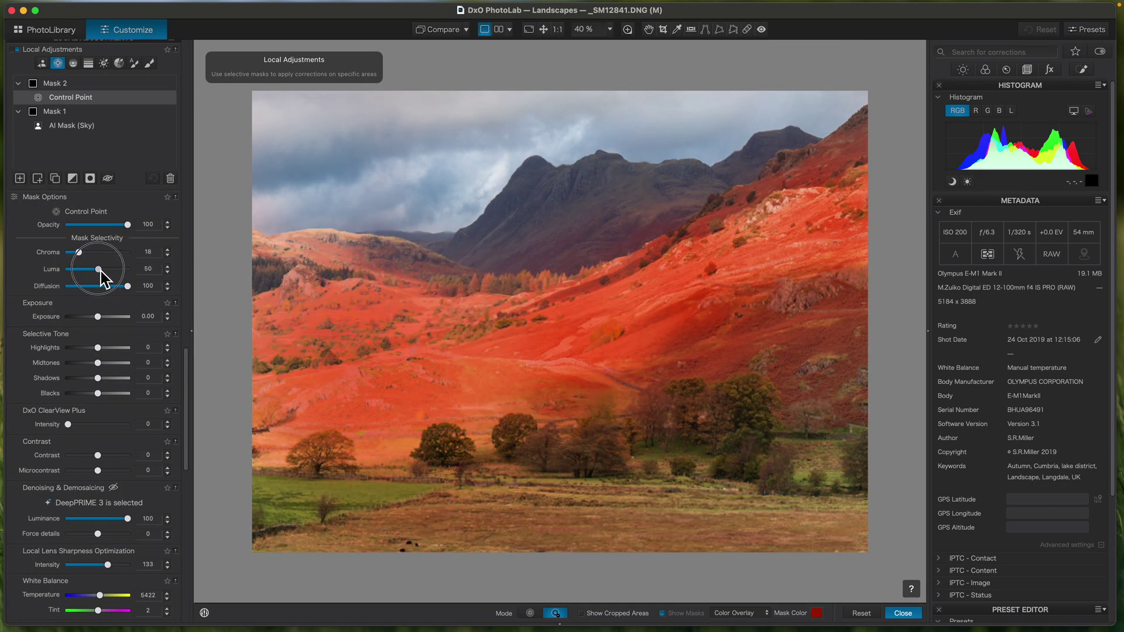
left_click_drag(101, 271, 101, 272)
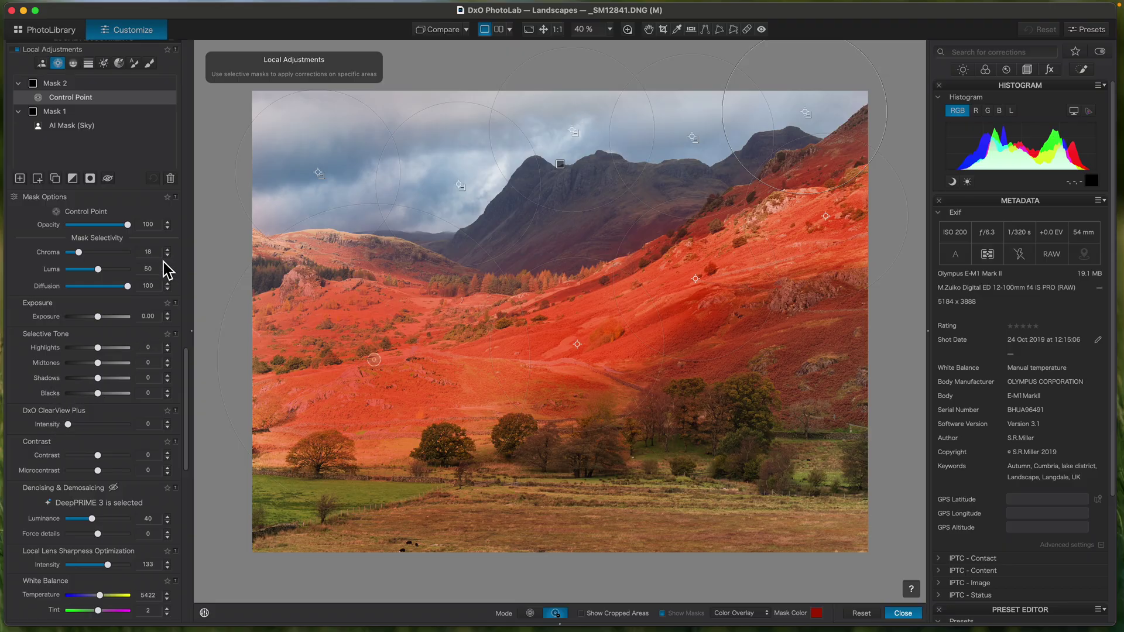
- For the hillside mask, set the Selective Tone Highlights to -21 and Exposure to -0.20
left_click_drag(185, 398, 186, 422)
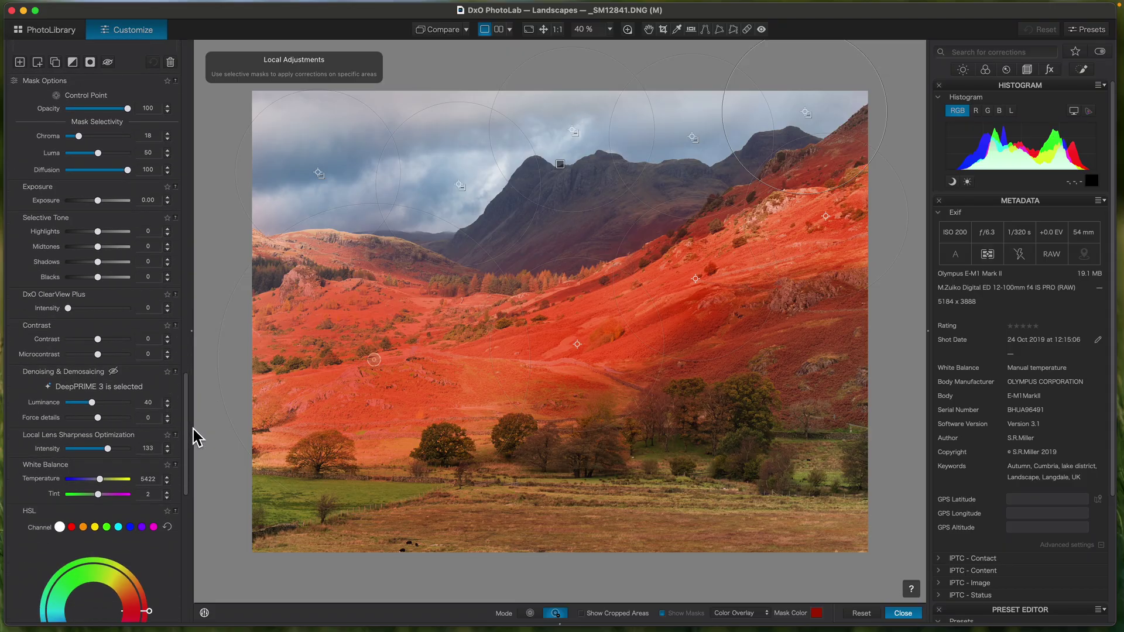
left_click_drag(98, 234, 92, 239)
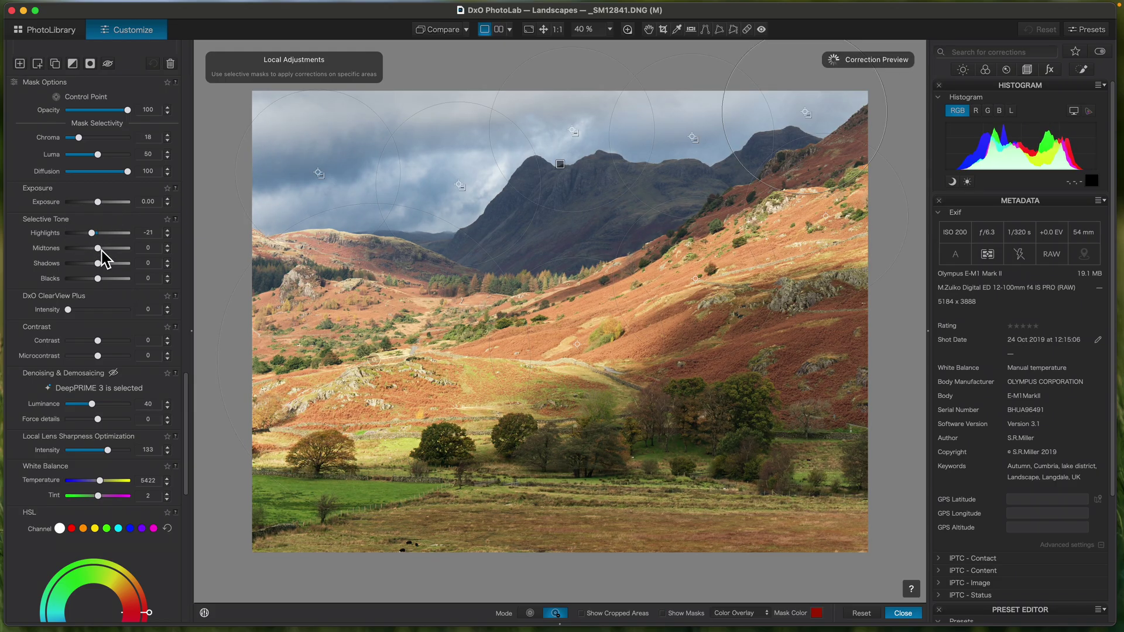
left_click(168, 205)
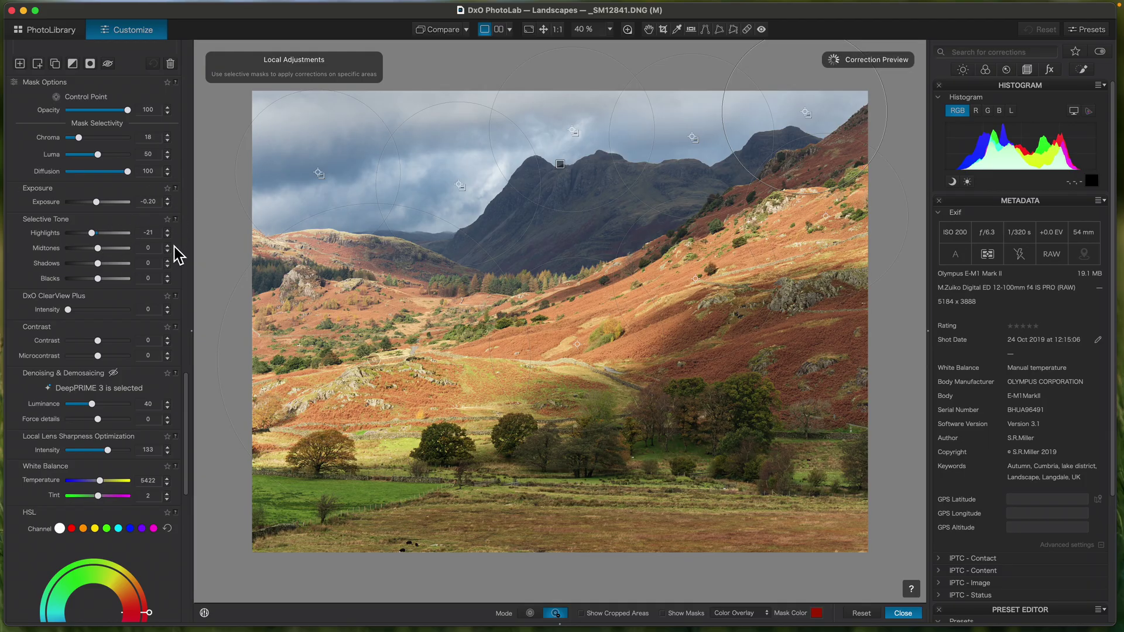
- Set the hillside mask's DxO ClearView Plus Intensity to 9 and exit local adjustments
left_click_drag(69, 312, 74, 311)
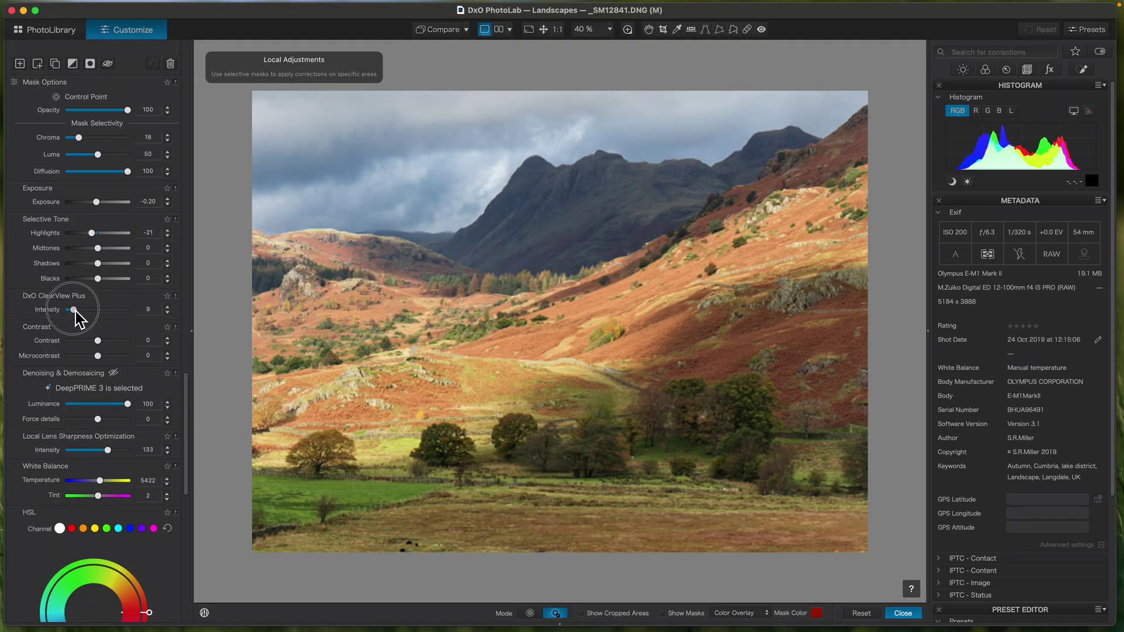
left_click_drag(76, 311, 76, 310)
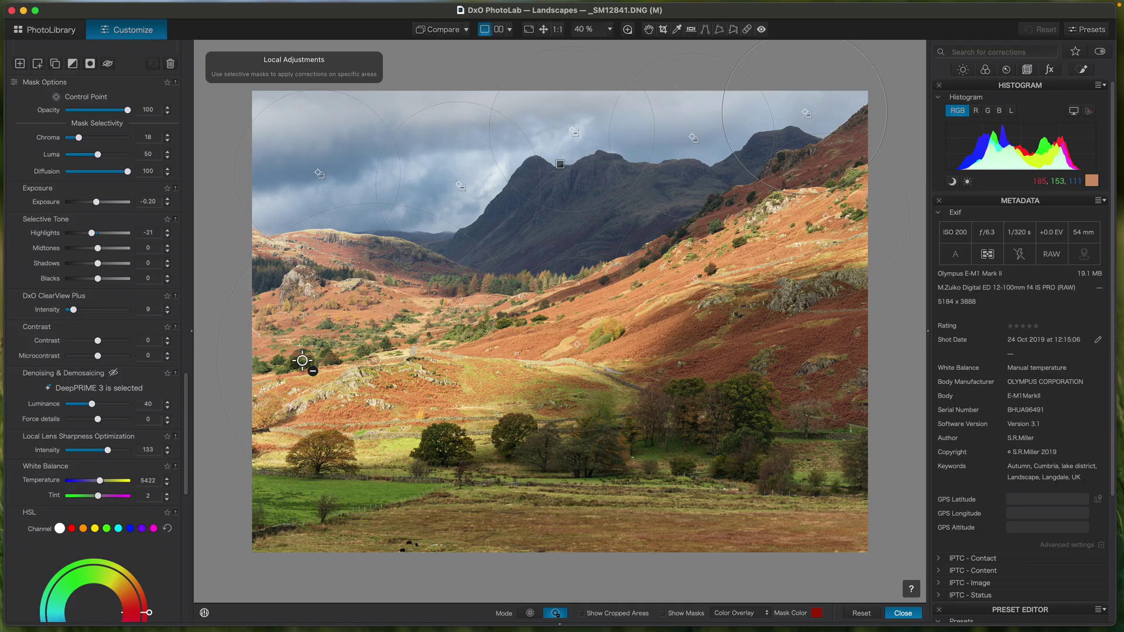
left_click(902, 615)
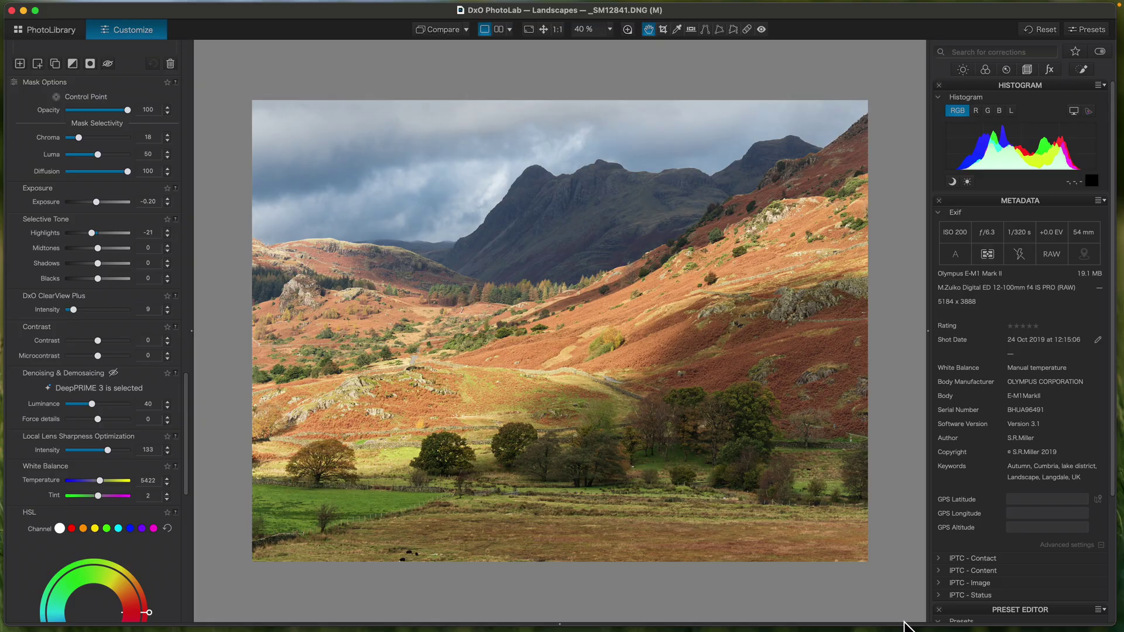
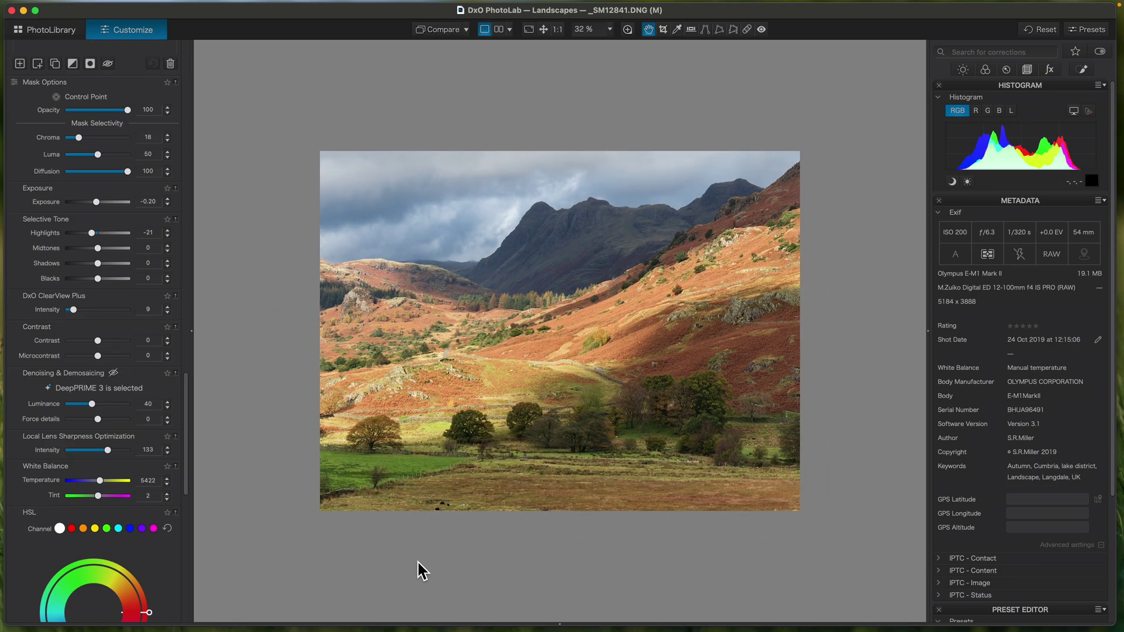
- Use ReTouch in Repair mode with a 68 px brush to remove small distractions along the photo's lower edge, and close the tool
scroll(451, 545, "up", 2)
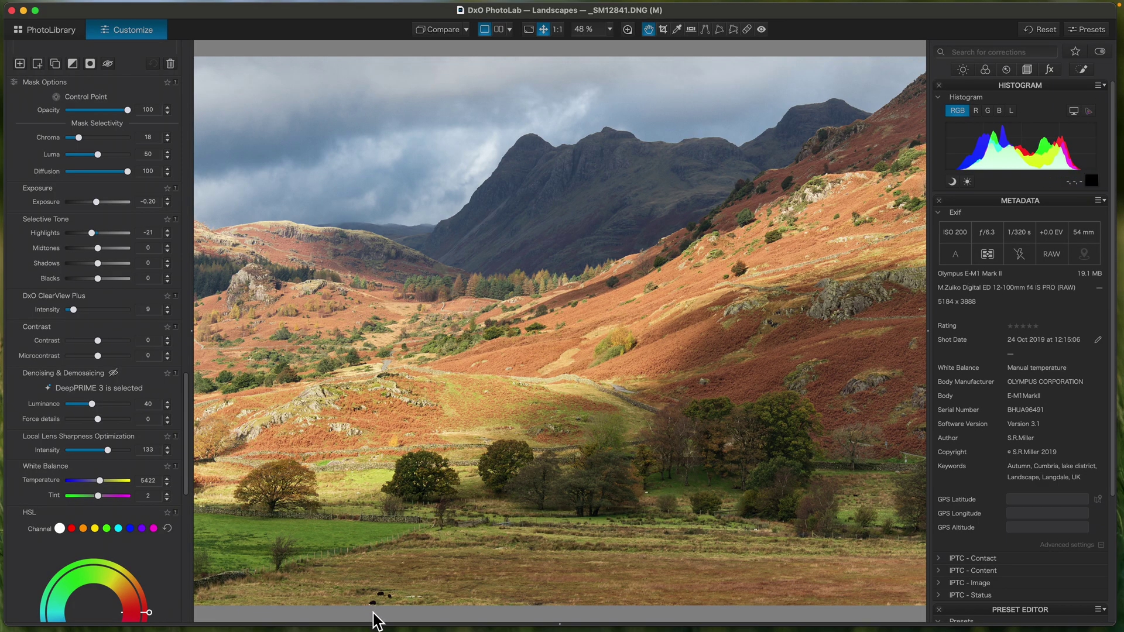
key("r")
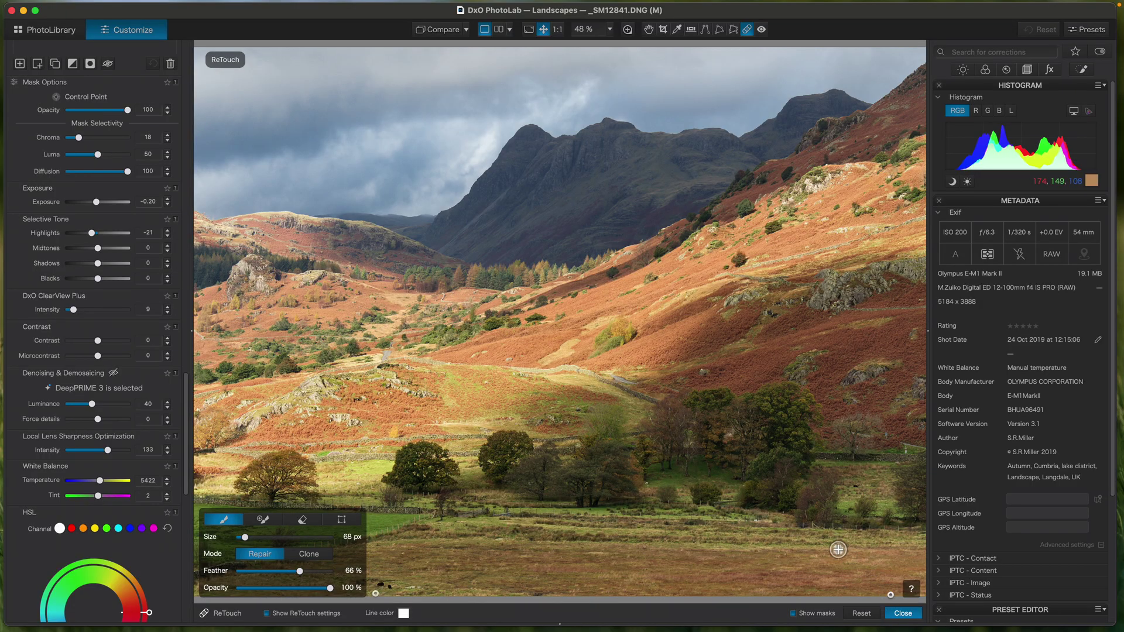
scroll(773, 508, "down", 2)
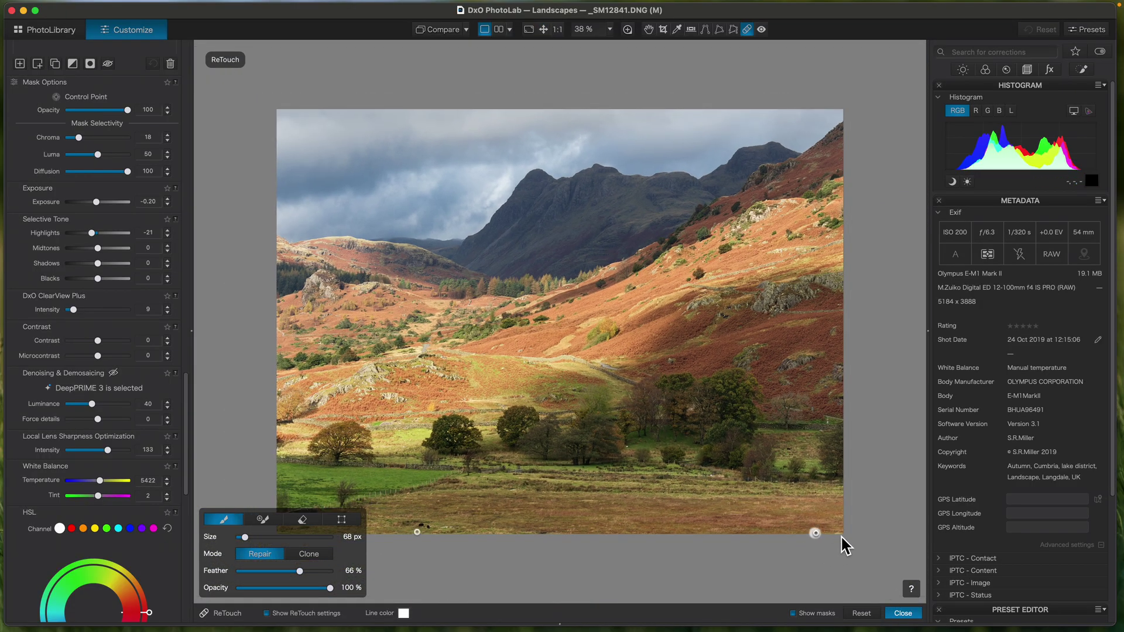
left_click(839, 532)
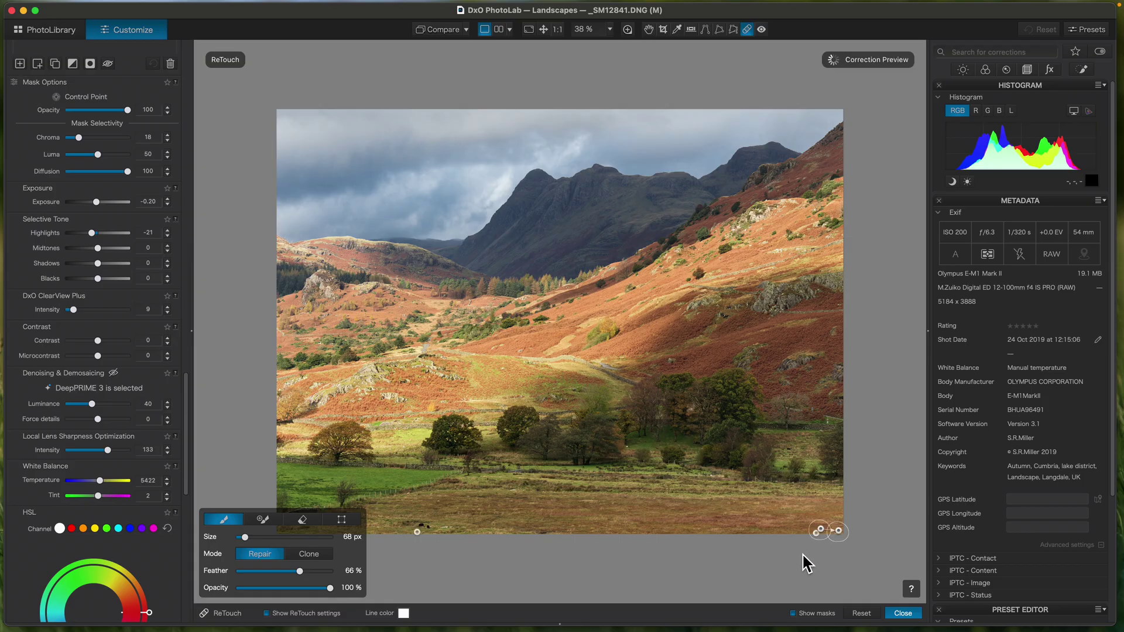
left_click(905, 614)
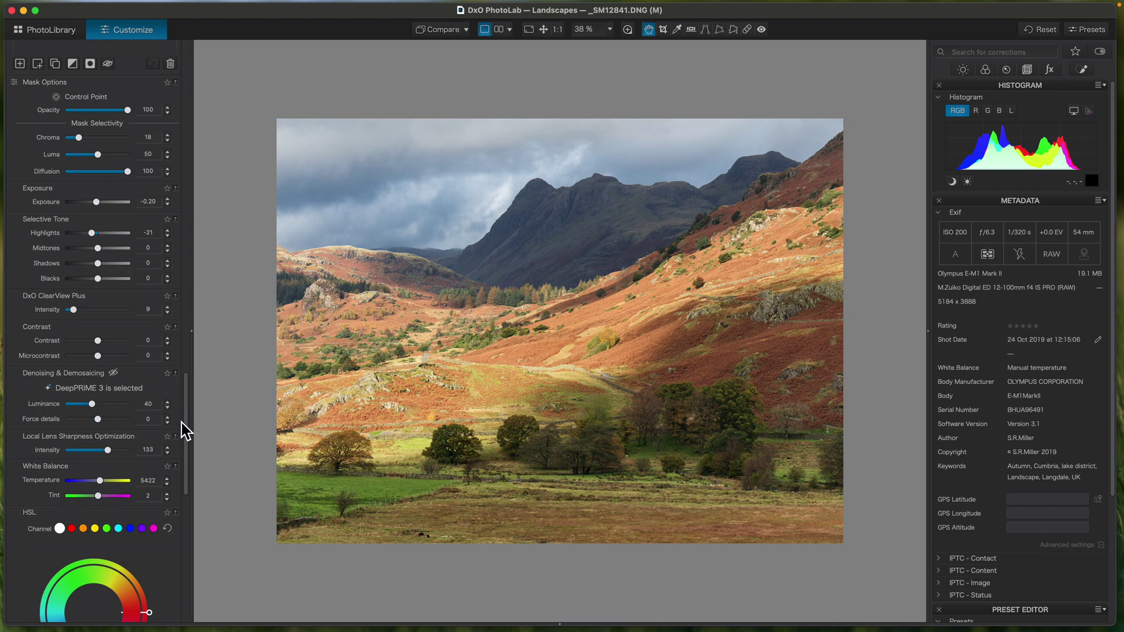
- Collapse the Local Adjustments and DxO FilmPack palettes, and set the HSL orange channel's Luminance to -4
left_click_drag(186, 426, 187, 323)
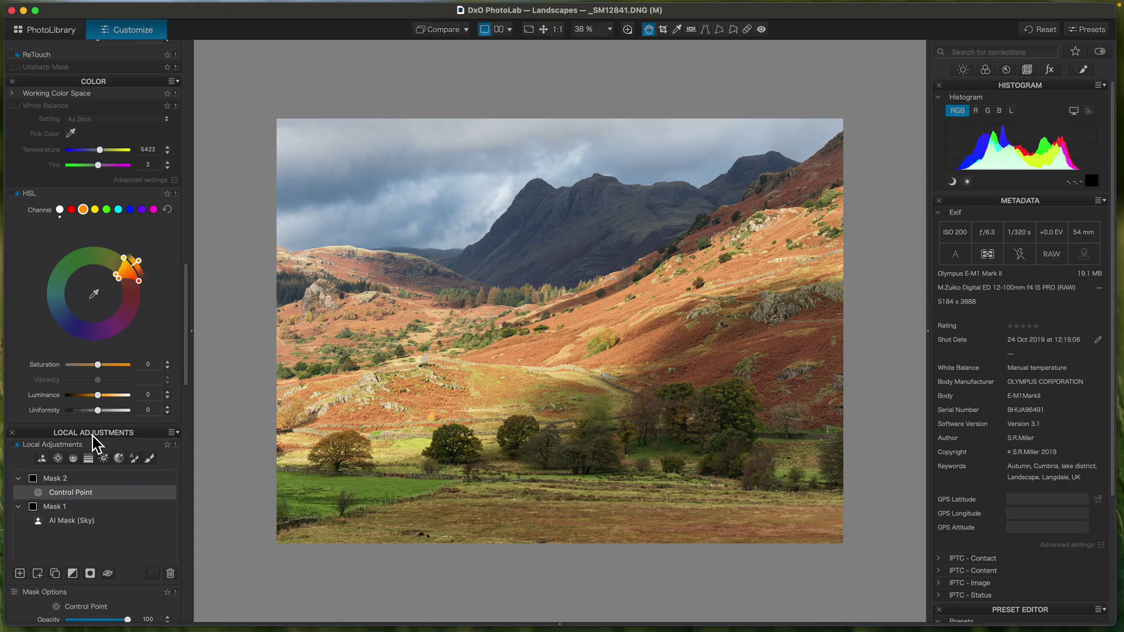
left_click(93, 433)
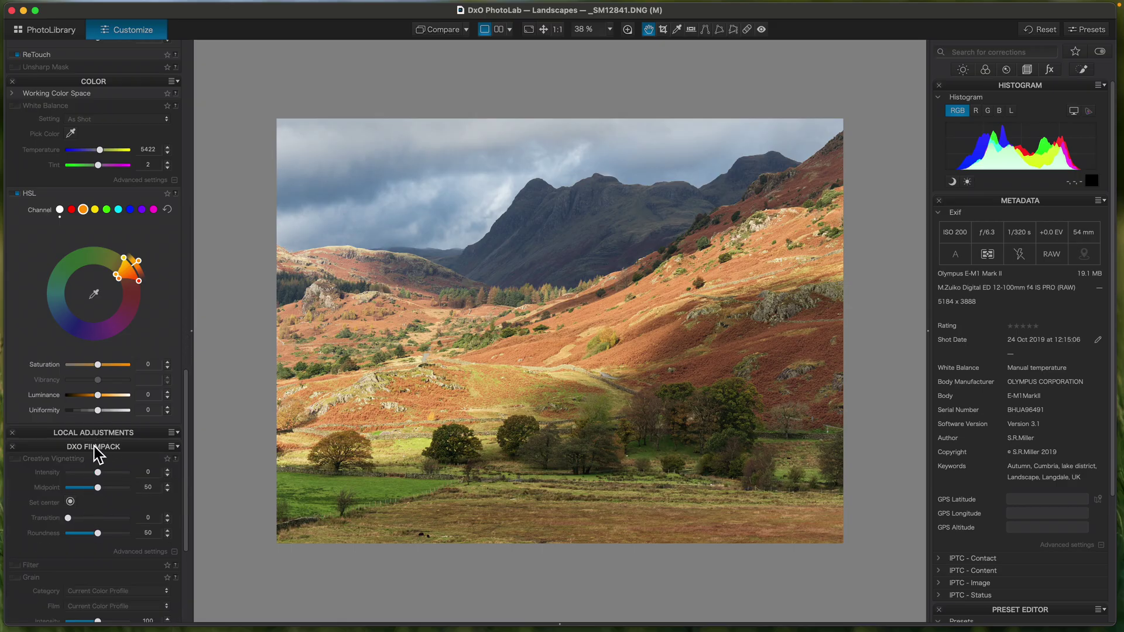
left_click(97, 448)
left_click_drag(188, 497, 190, 517)
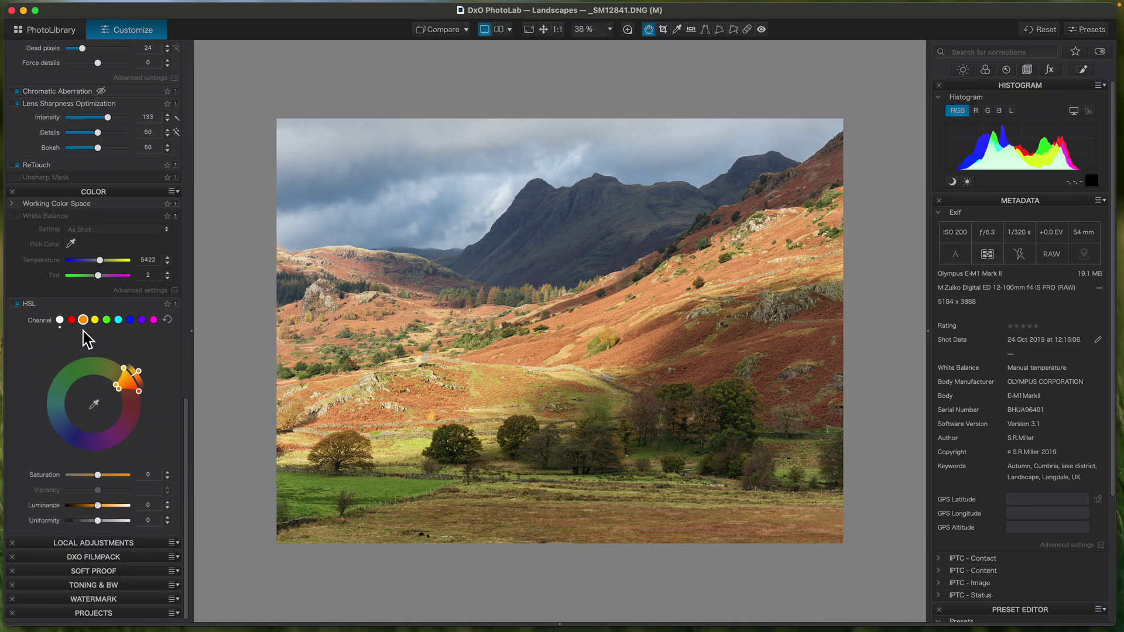
left_click_drag(188, 467, 188, 492)
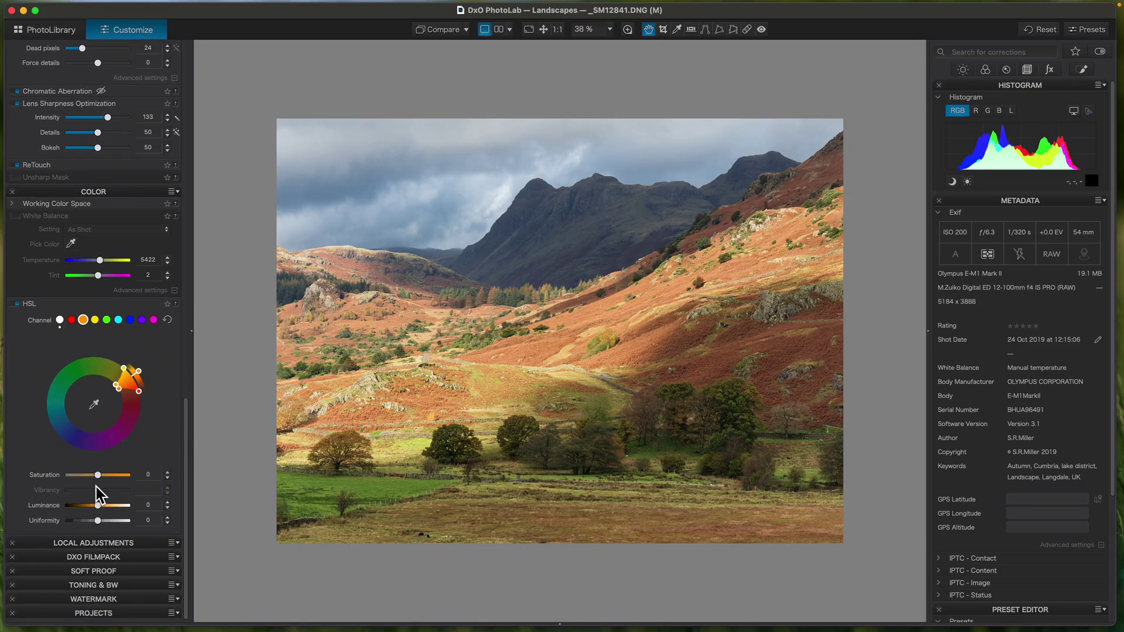
mouse_move(103, 507)
left_mouse_down()
mouse_move(113, 513)
mouse_move(100, 512)
left_mouse_up()
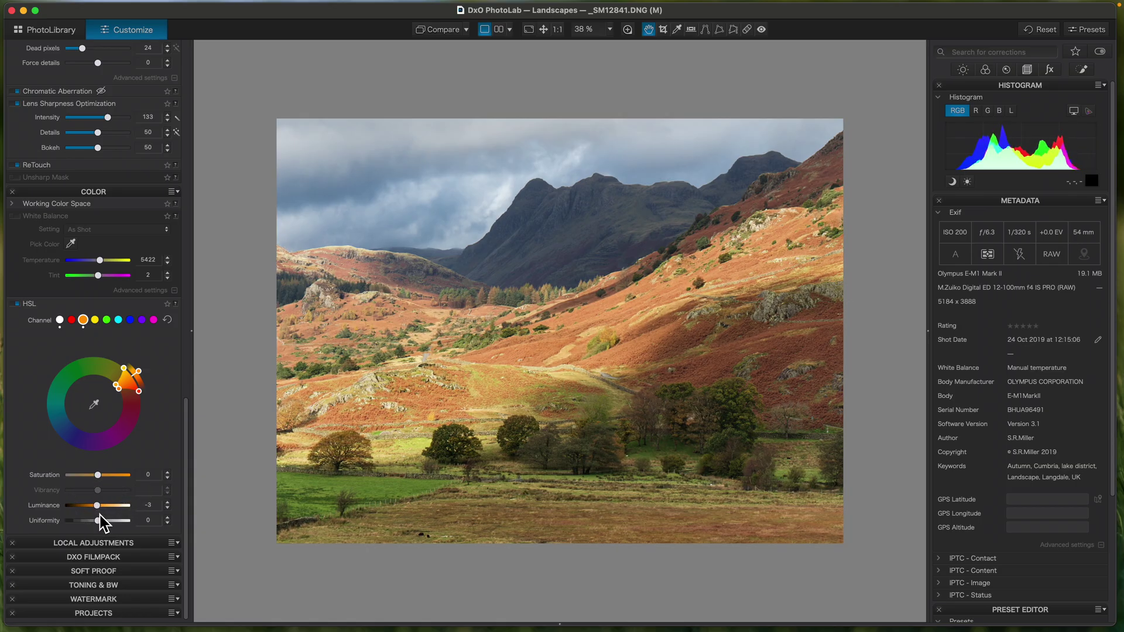
left_click(167, 508)
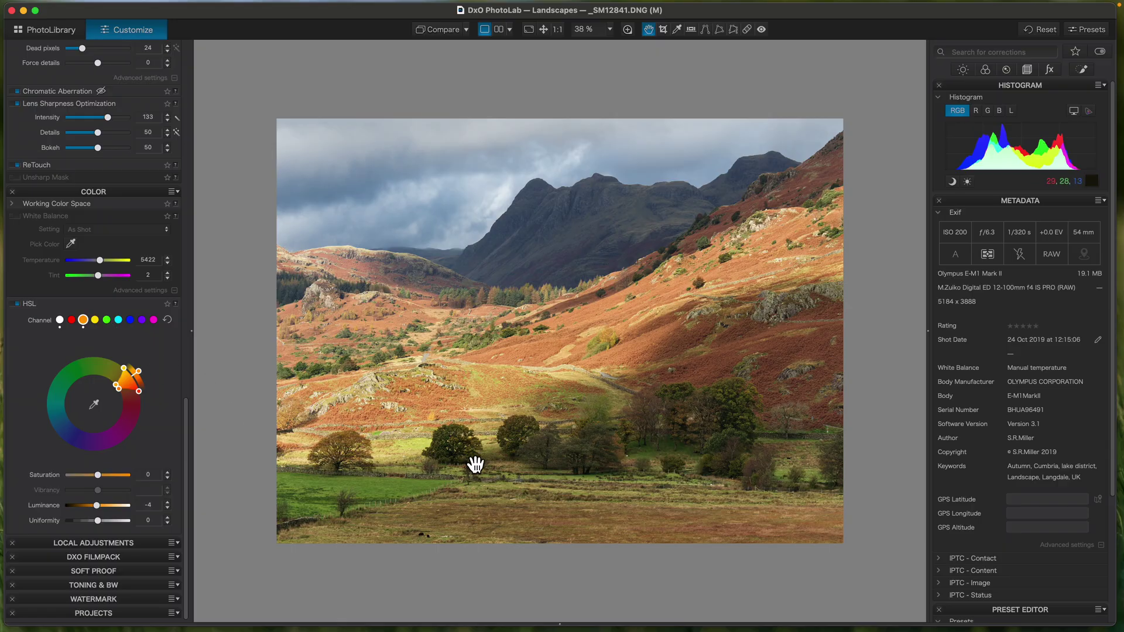
- Set the HSL green channel's Luminance to -16 and Saturation to -3
left_click(106, 320)
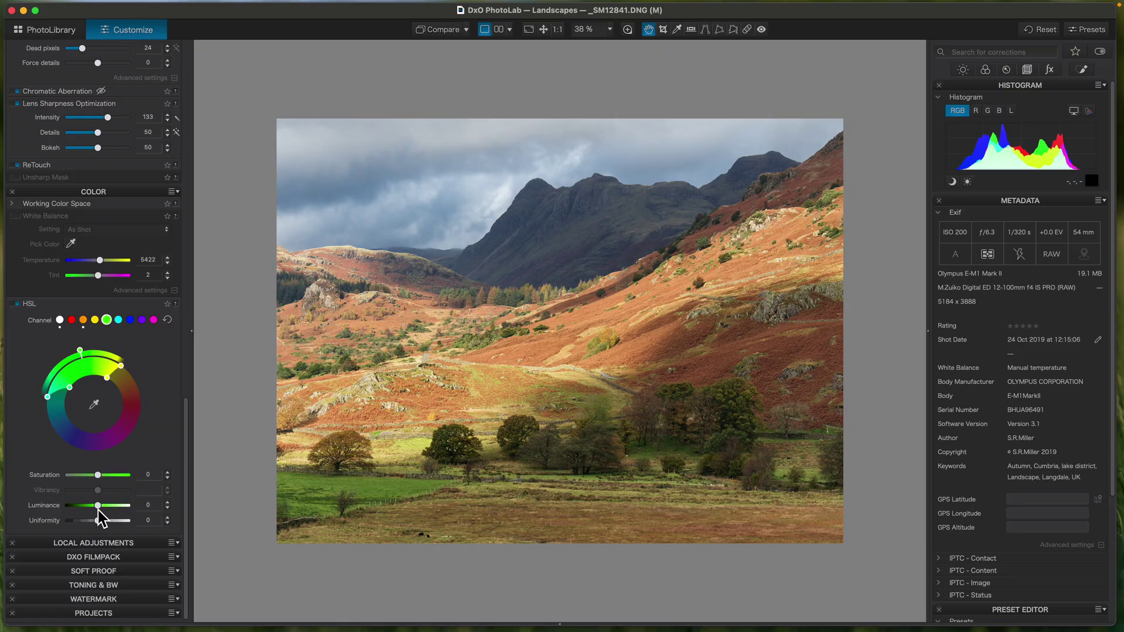
left_click_drag(103, 507, 102, 480)
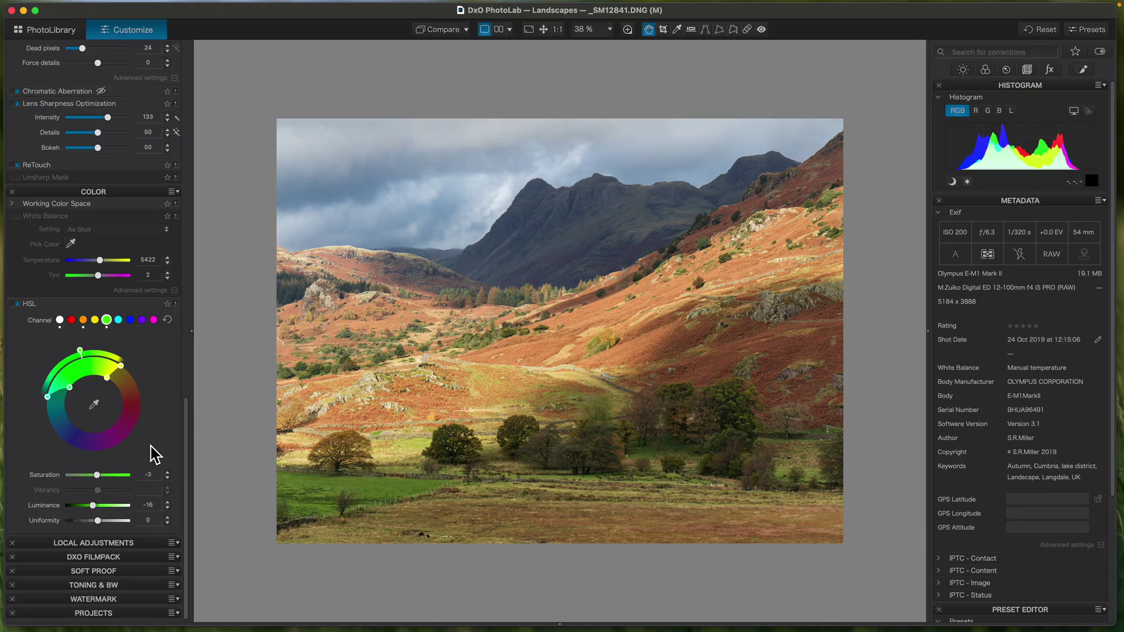
- Try shifting the HSL green channel's hue toward yellow
left_click(85, 351)
left_click_drag(86, 352, 92, 354)
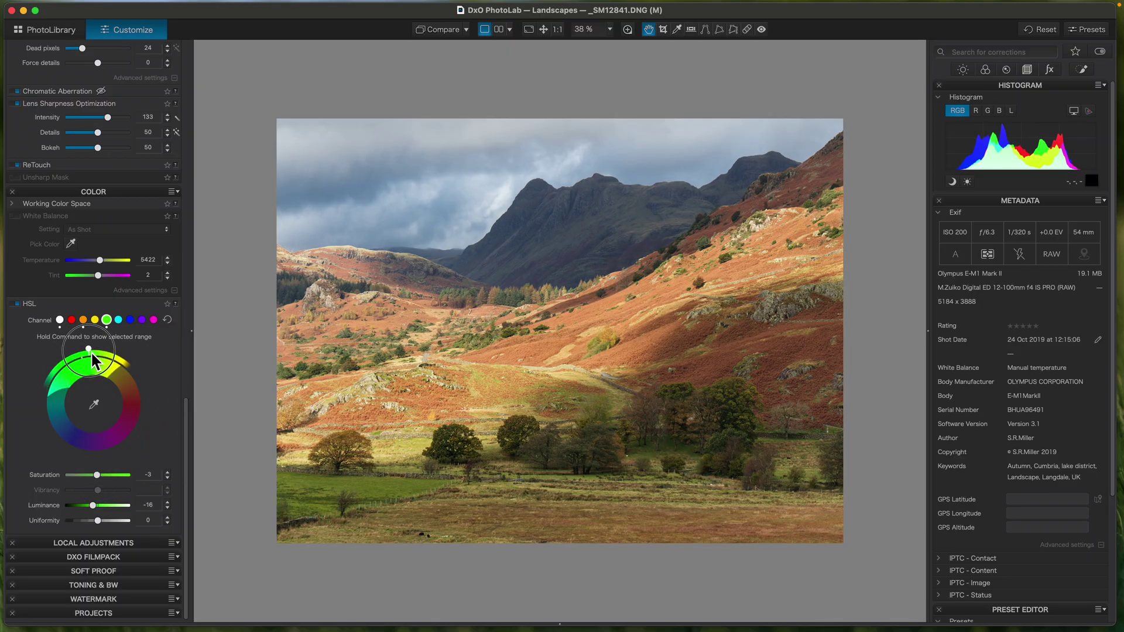
left_click_drag(90, 350, 90, 350)
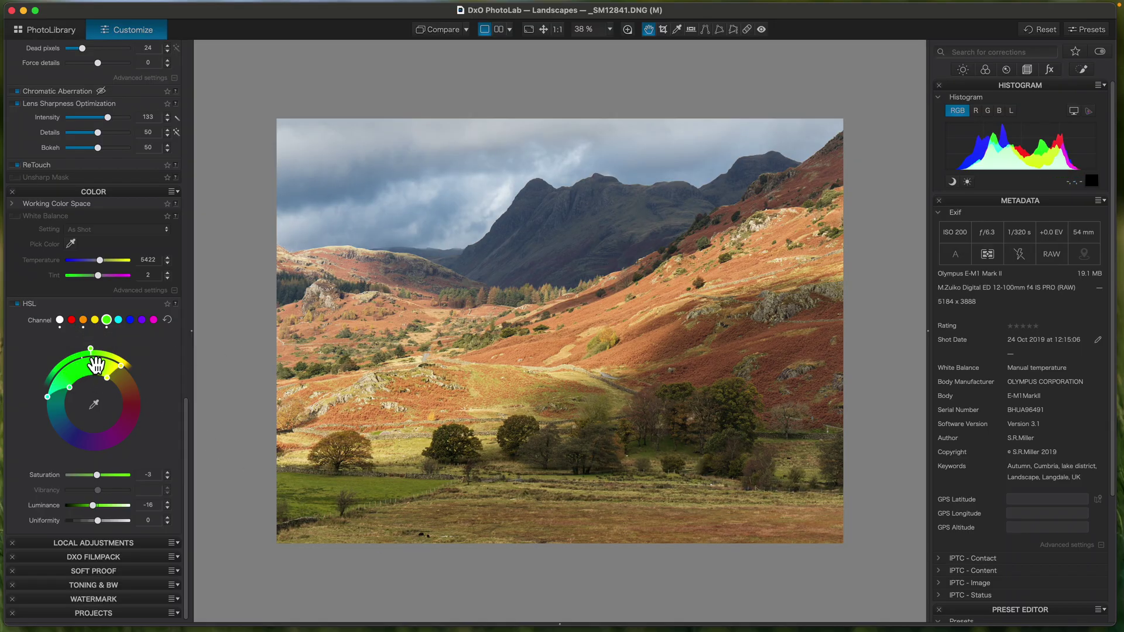
left_click_drag(90, 349, 76, 358)
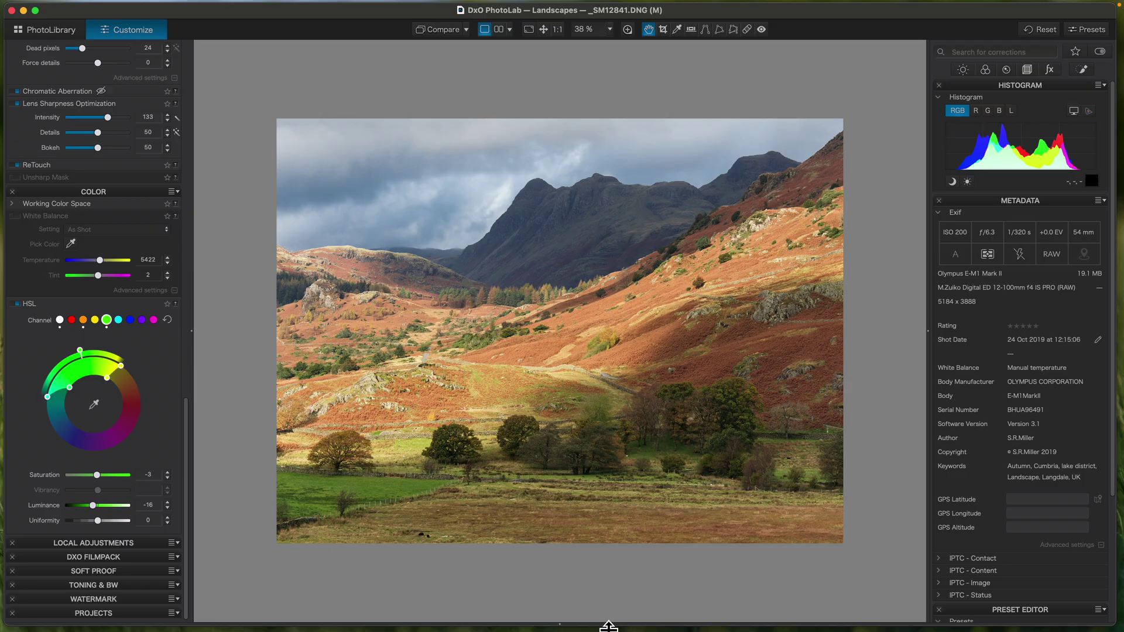
- Create a virtual copy of _SM12841.DNG from the filmstrip, reset the copy's corrections, and hide the filmstrip
left_click(606, 624)
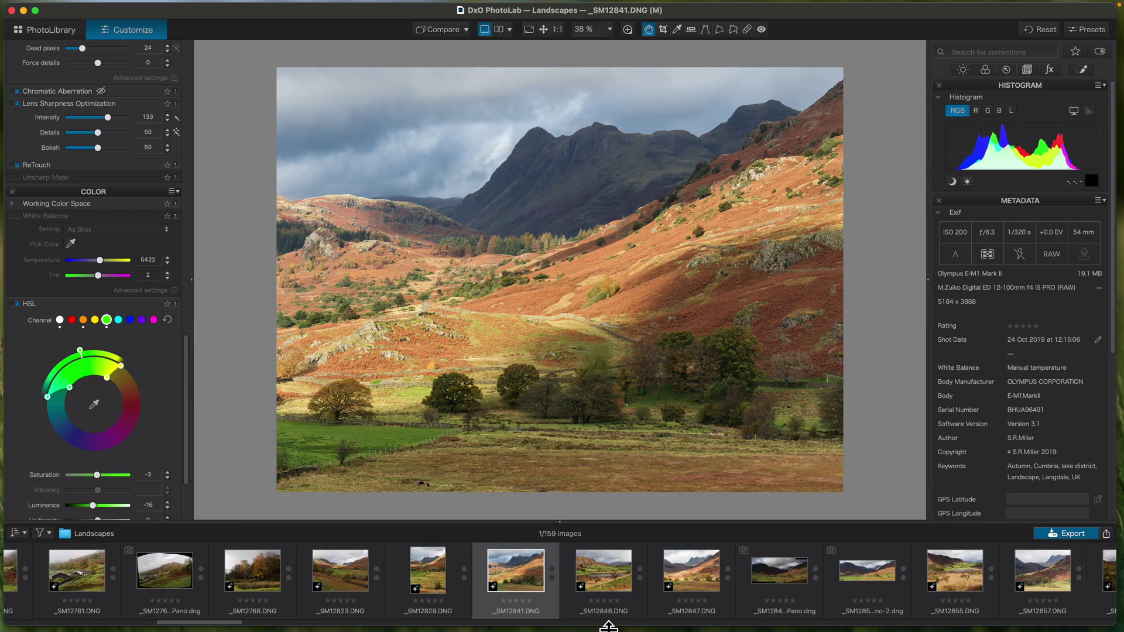
right_click(530, 578)
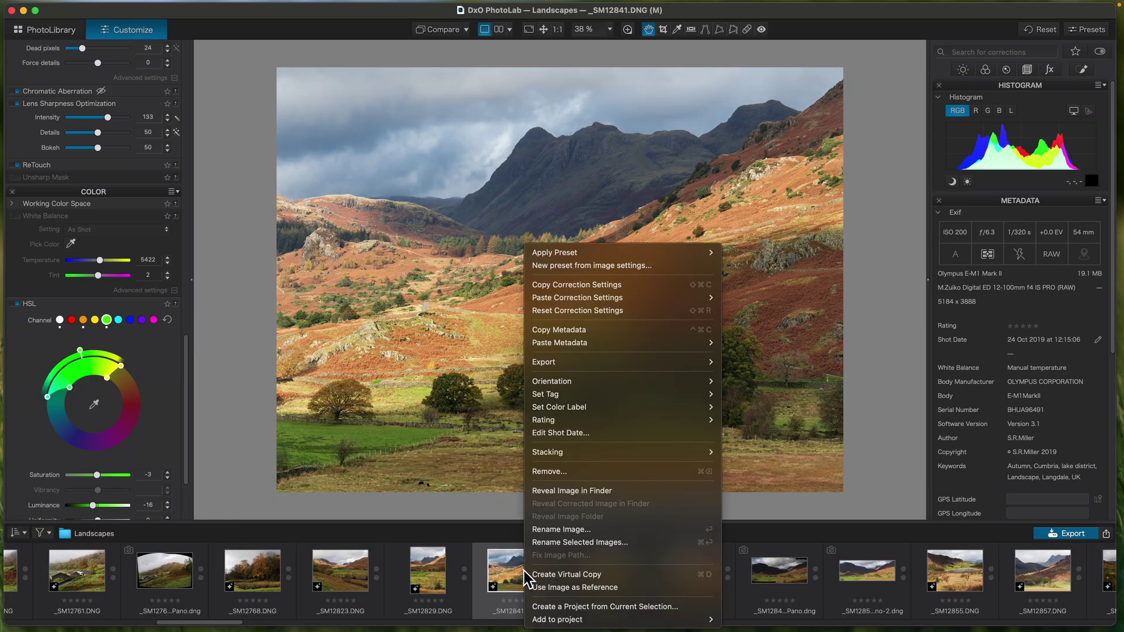
left_click(566, 578)
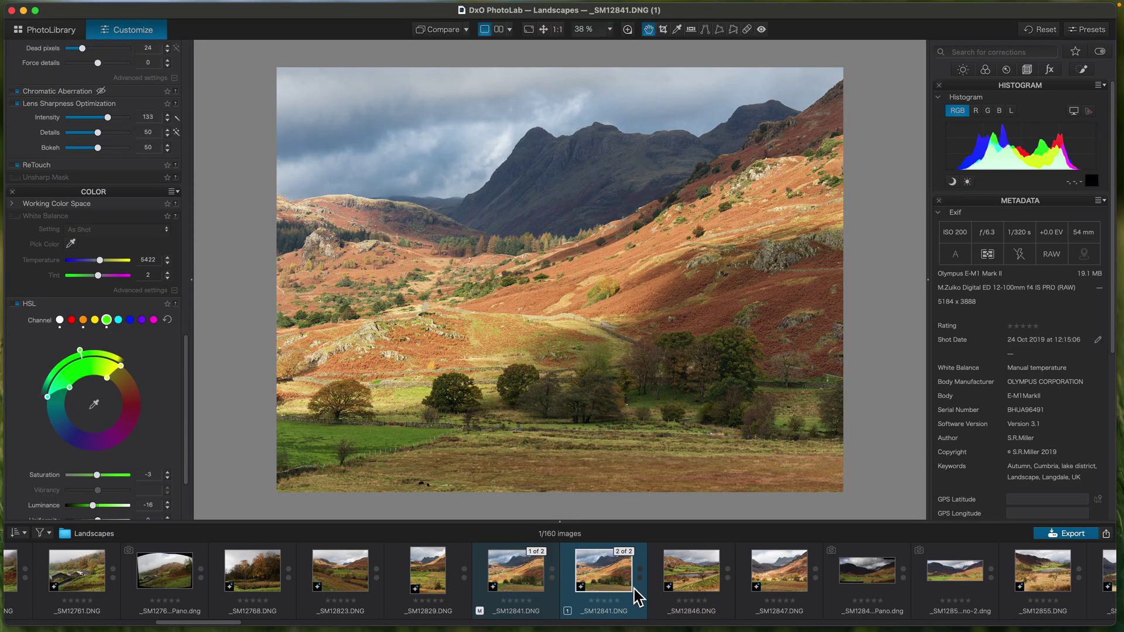
left_click(1043, 34)
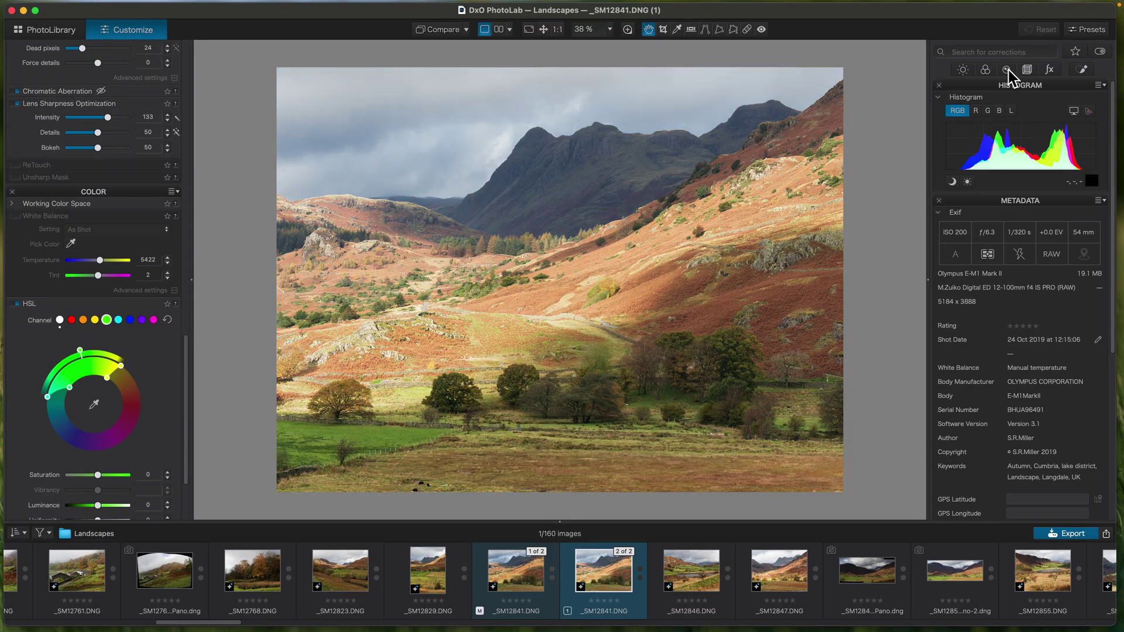
left_click(618, 527)
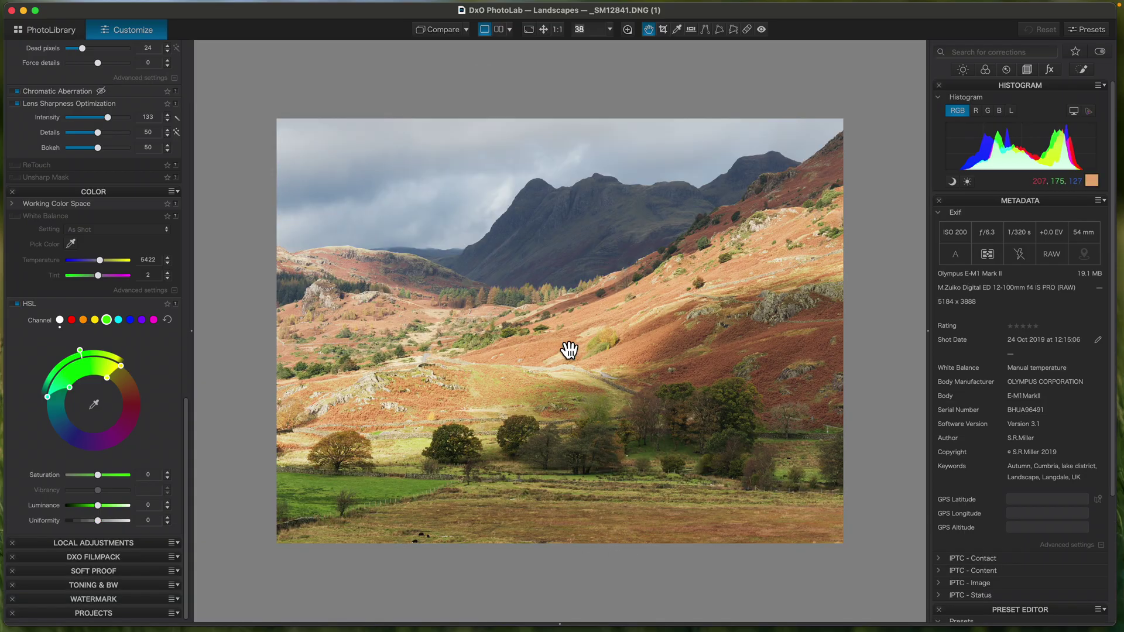
- Apply the Kodak Elite Chrome Extra Color 100 preset to the virtual copy
left_click(1078, 32)
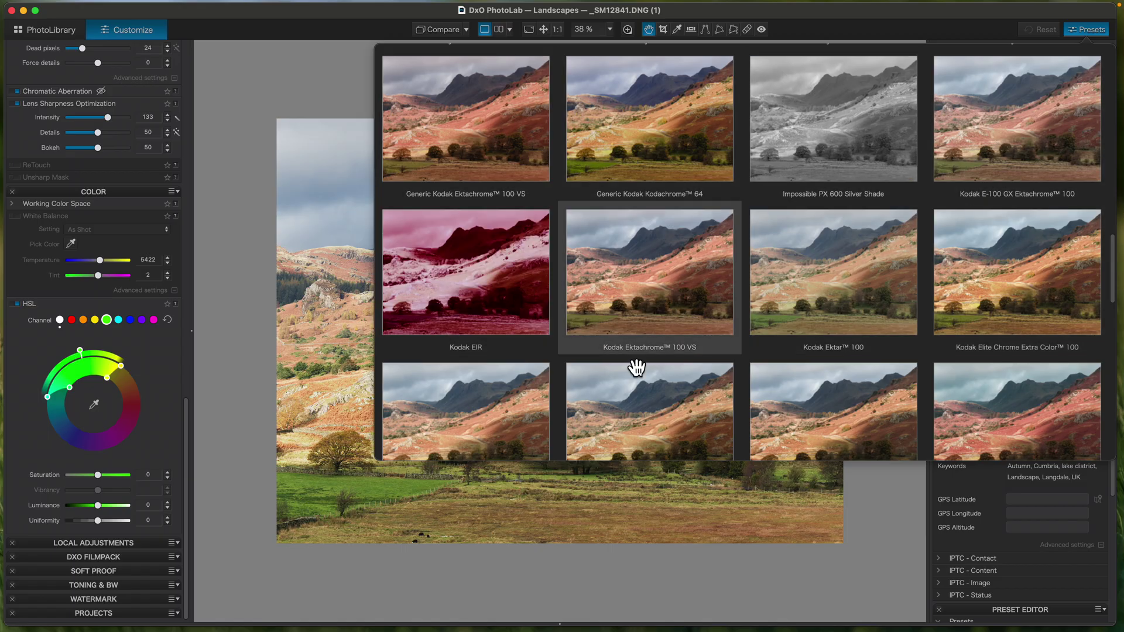
left_click(1004, 268)
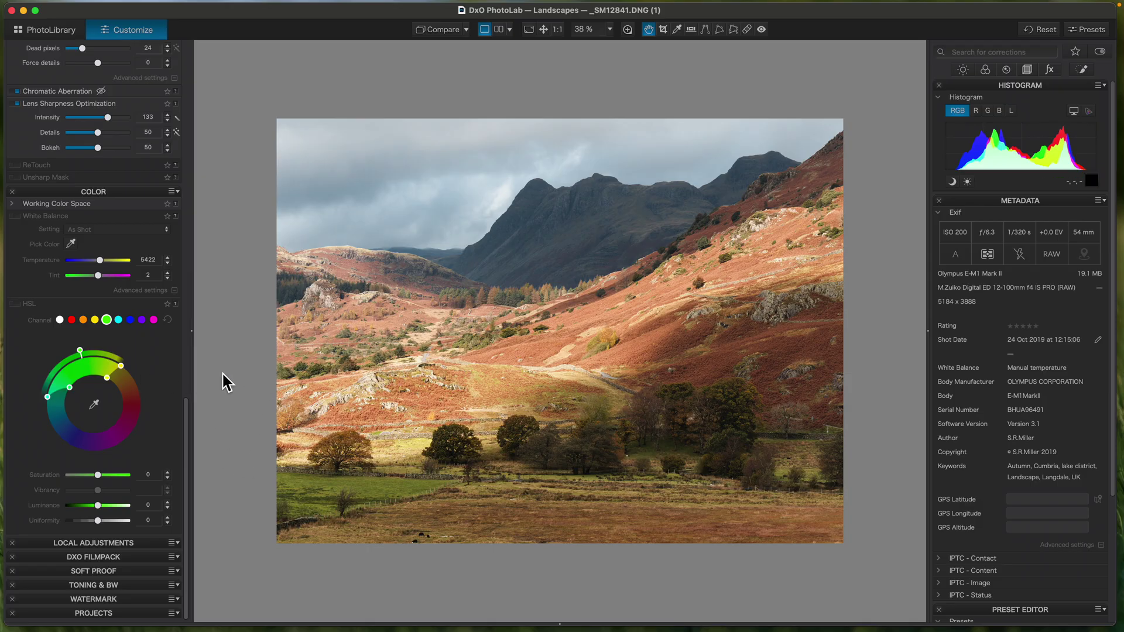
- Expand DxO FilmPack, toggle the preset's Grain correction to finish with it off, and reset the virtual copy's corrections
left_click(89, 557)
left_click_drag(188, 467, 205, 590)
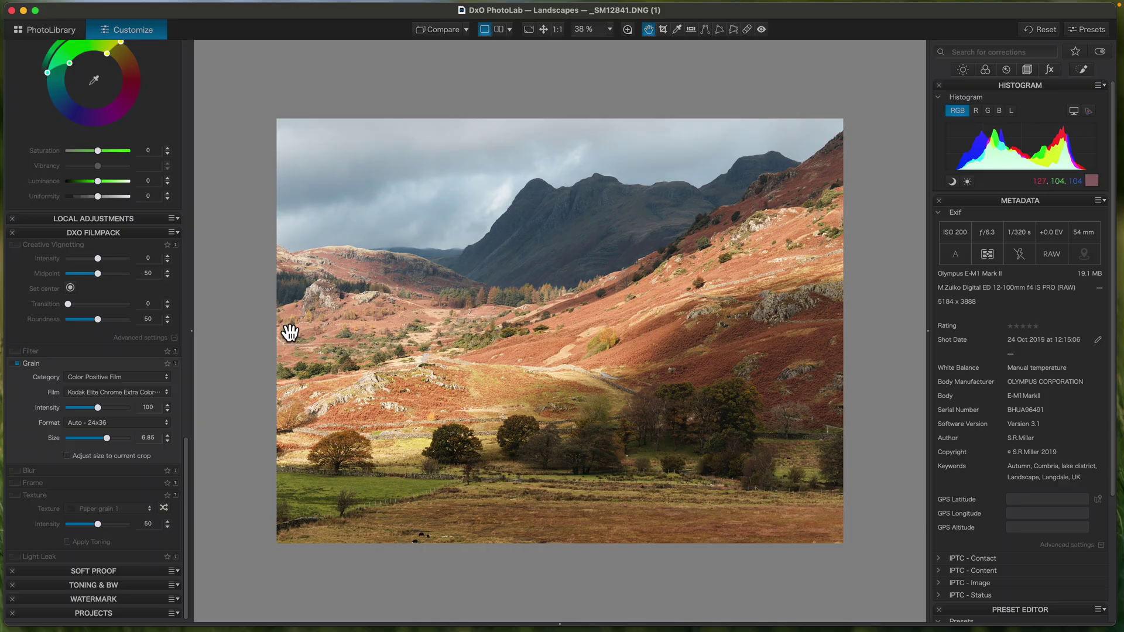
left_click(17, 364)
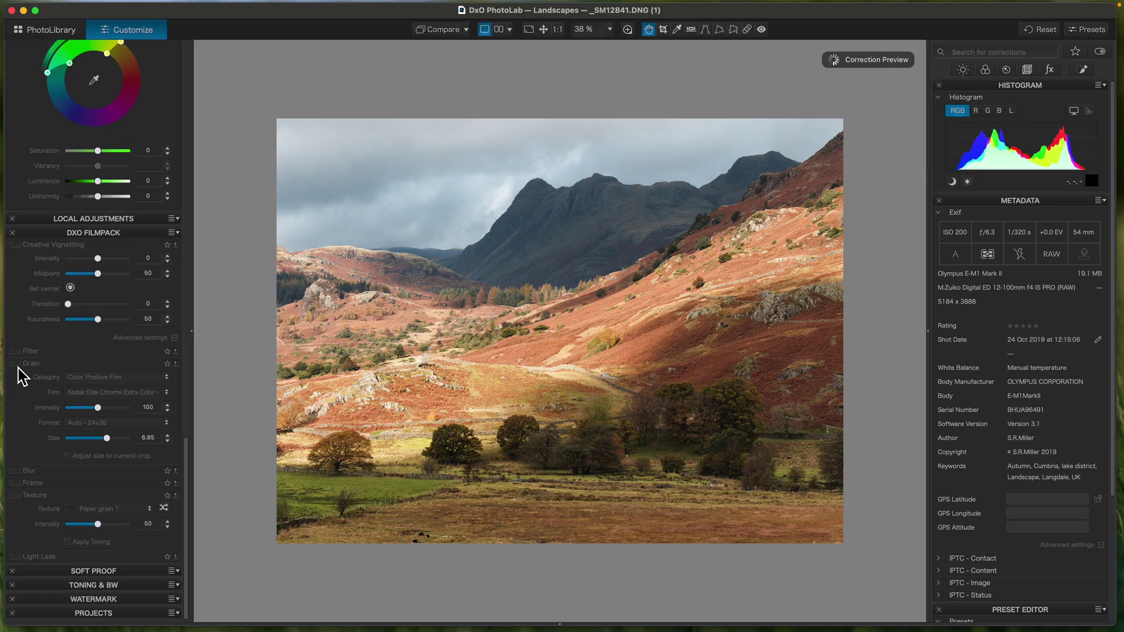
left_click(20, 368)
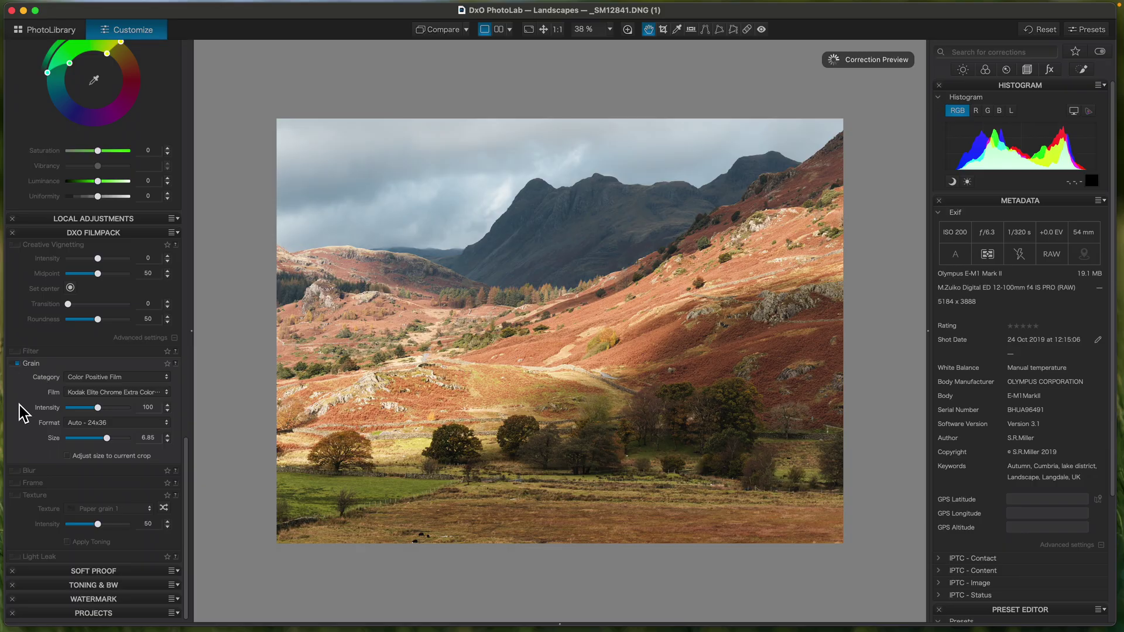
left_click(17, 363)
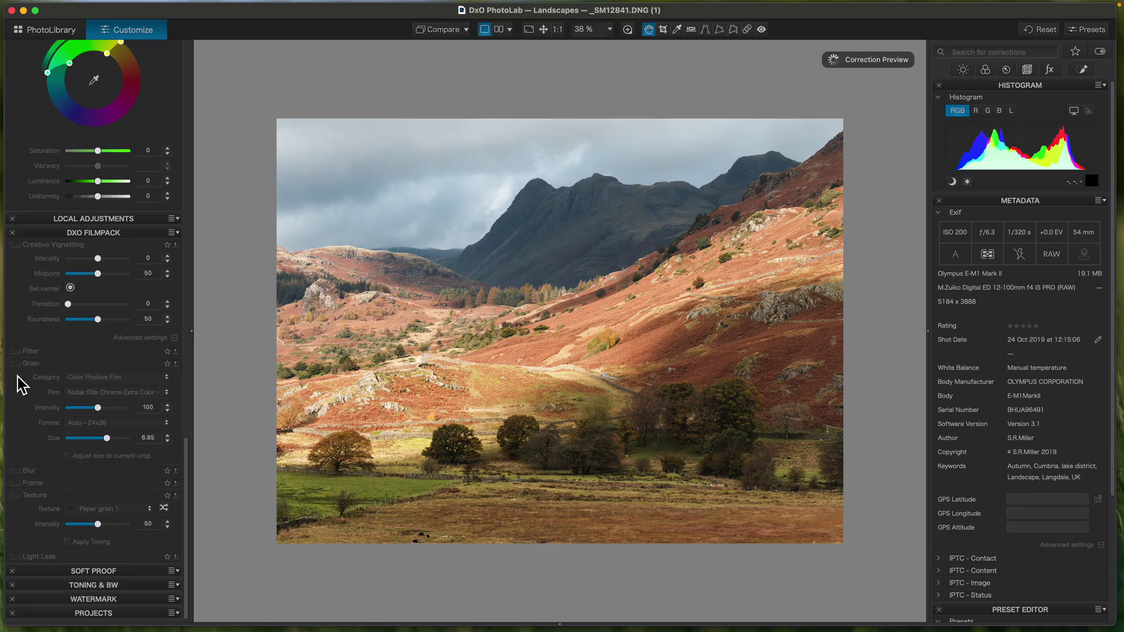
left_click(1037, 30)
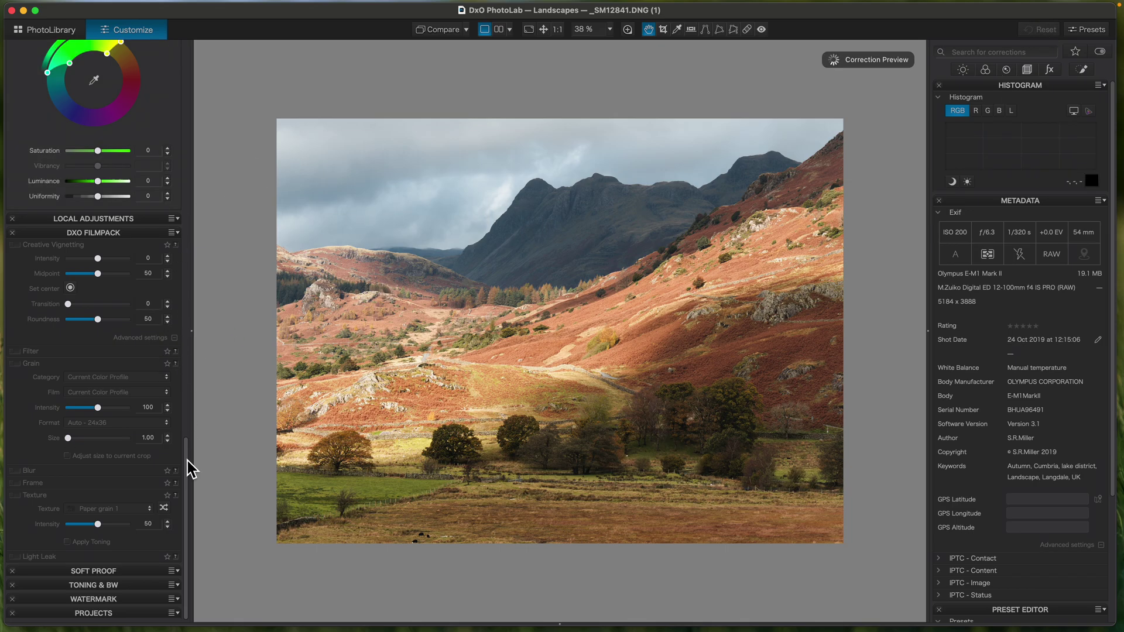
- Set the Color/B&W Rendering Type to Color Positive Film and the Rendering to Kodak Elite Chrome Extra Color 100
left_click_drag(190, 471, 169, 62)
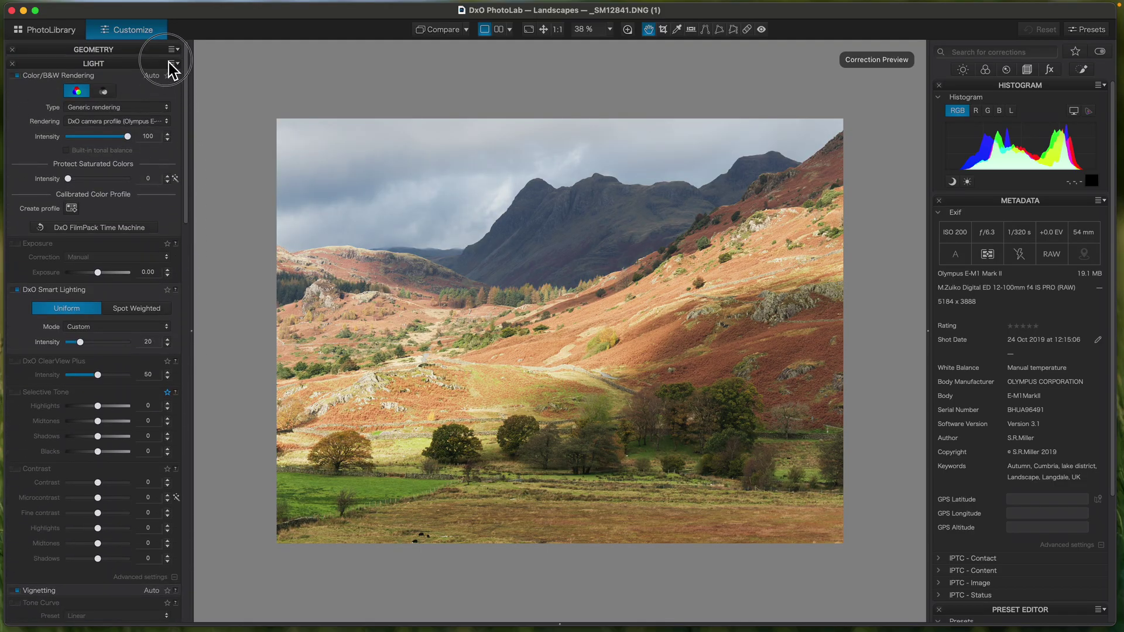
left_click(99, 111)
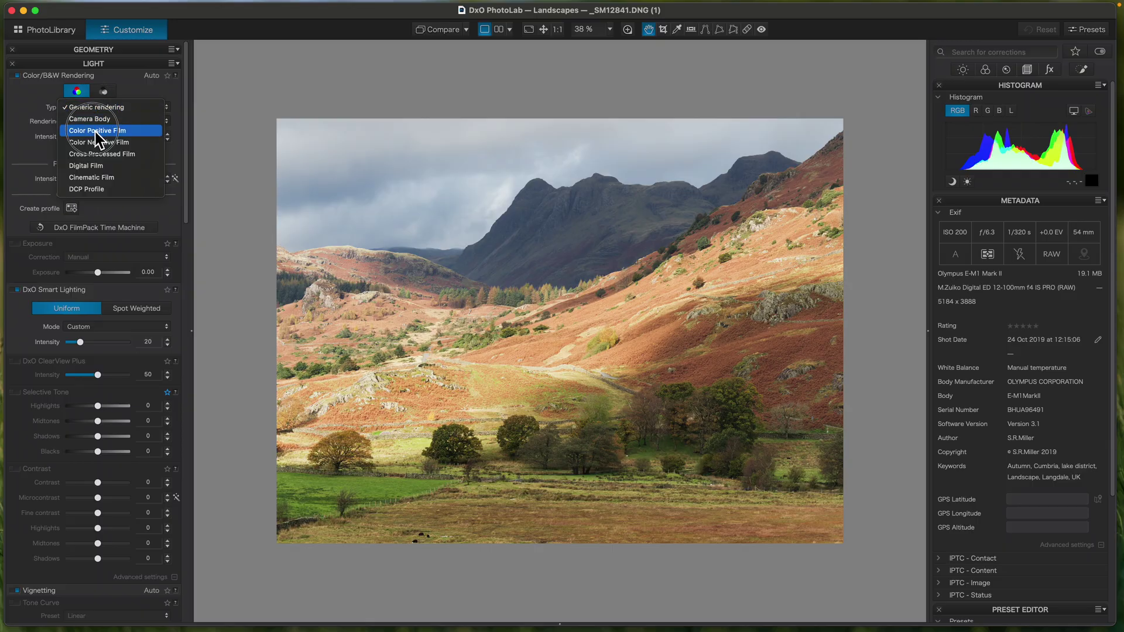
left_click(109, 129)
left_click(111, 121)
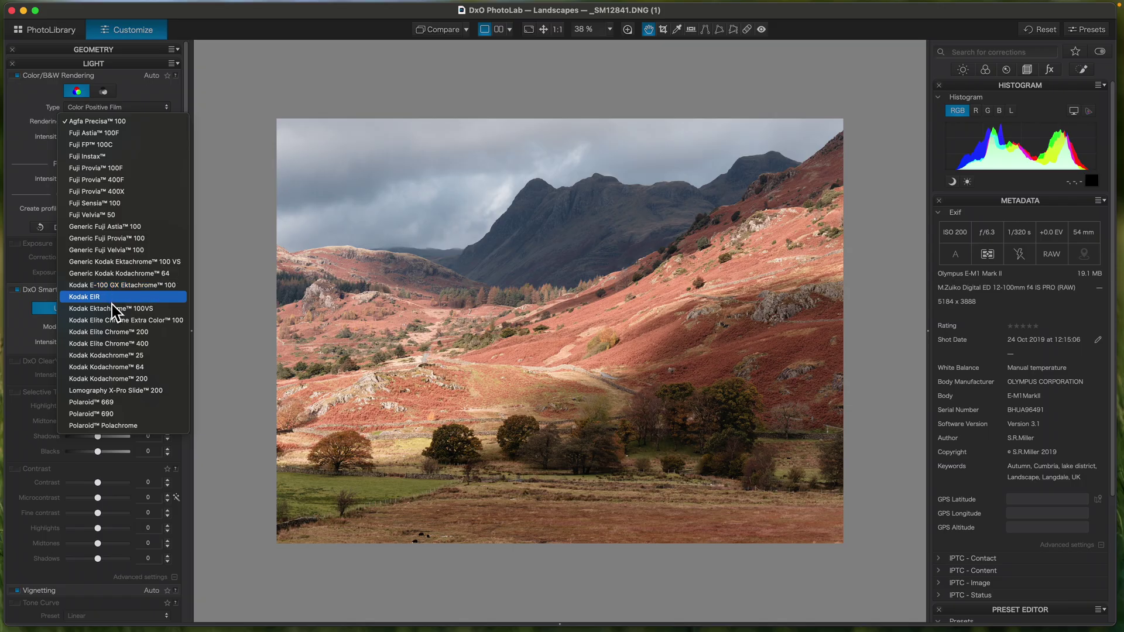
left_click(108, 322)
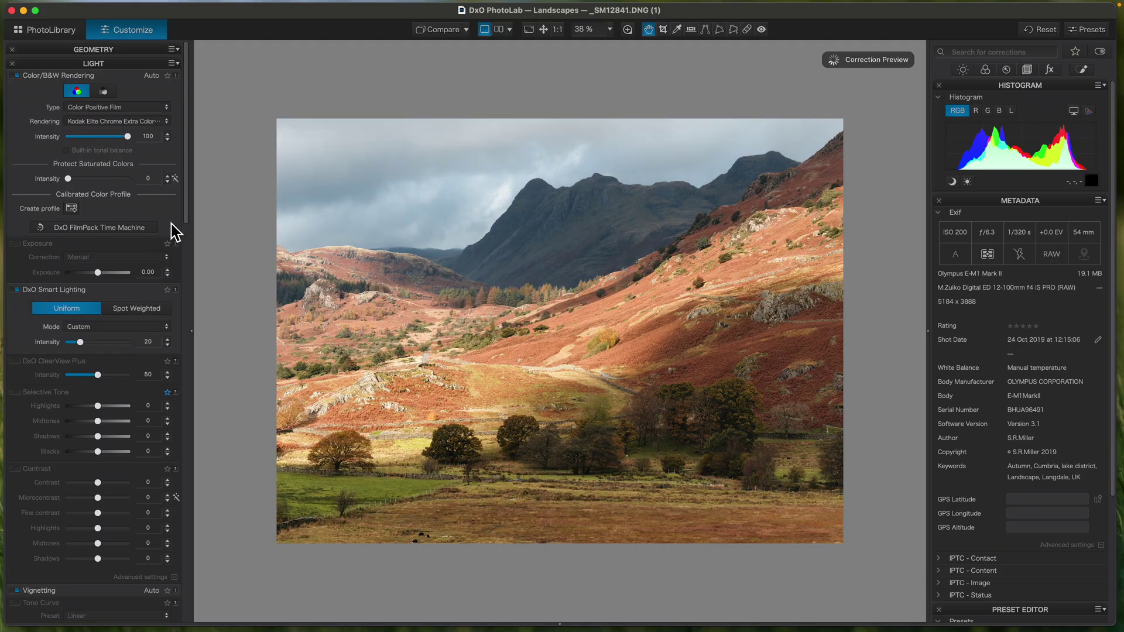
- Collapse DxO FilmPack, expand Local Adjustments, and create an AI mask of the sky
left_click_drag(188, 212, 159, 568)
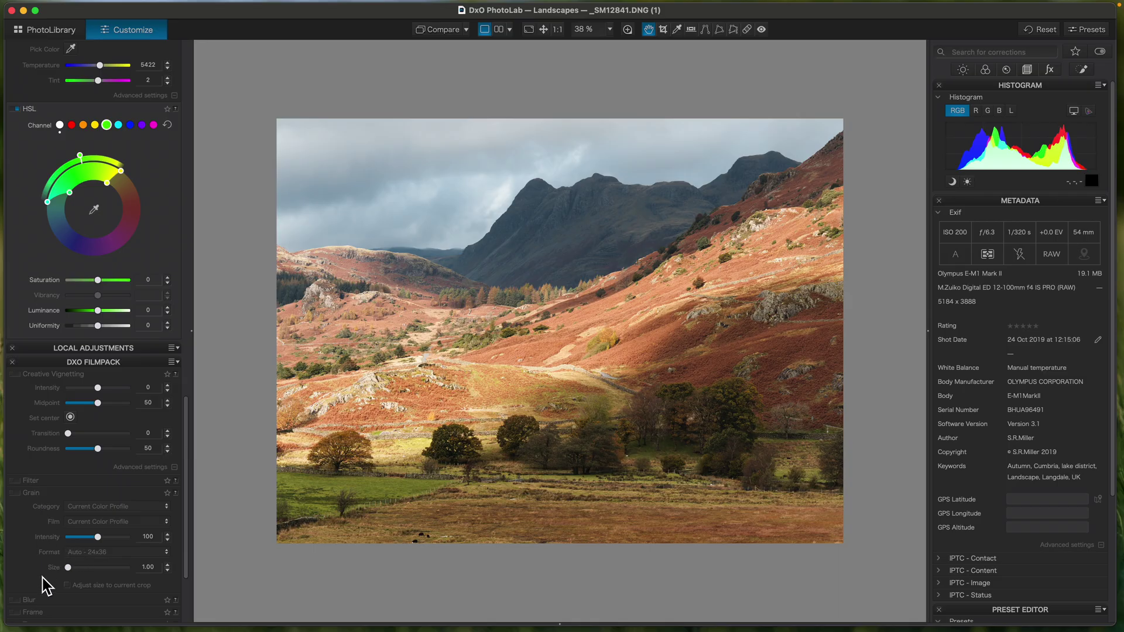
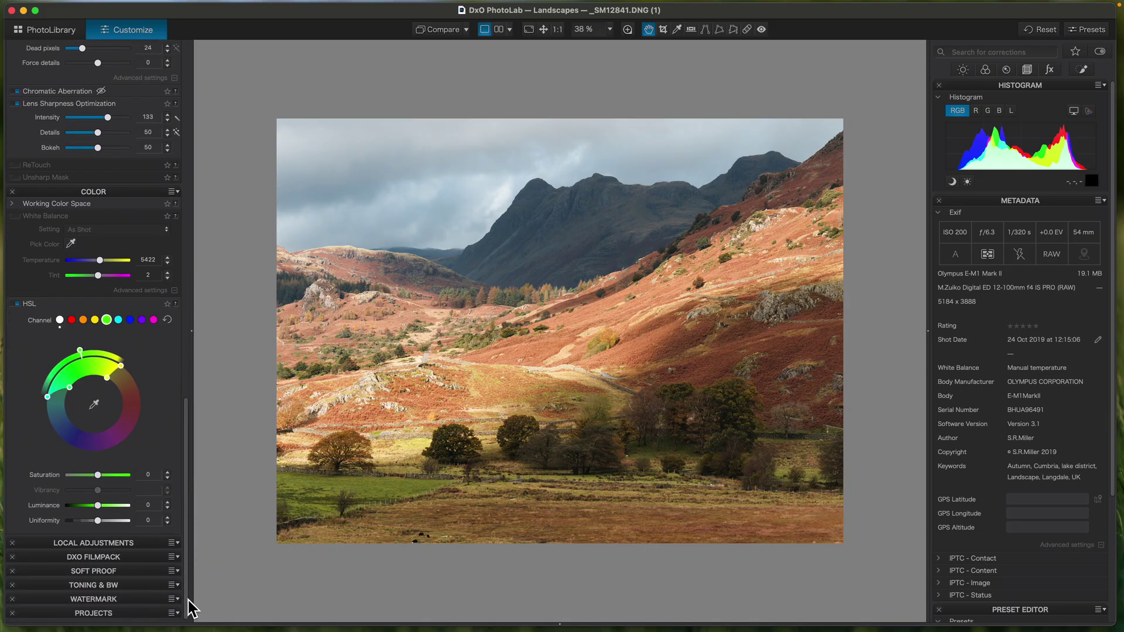
left_click(111, 543)
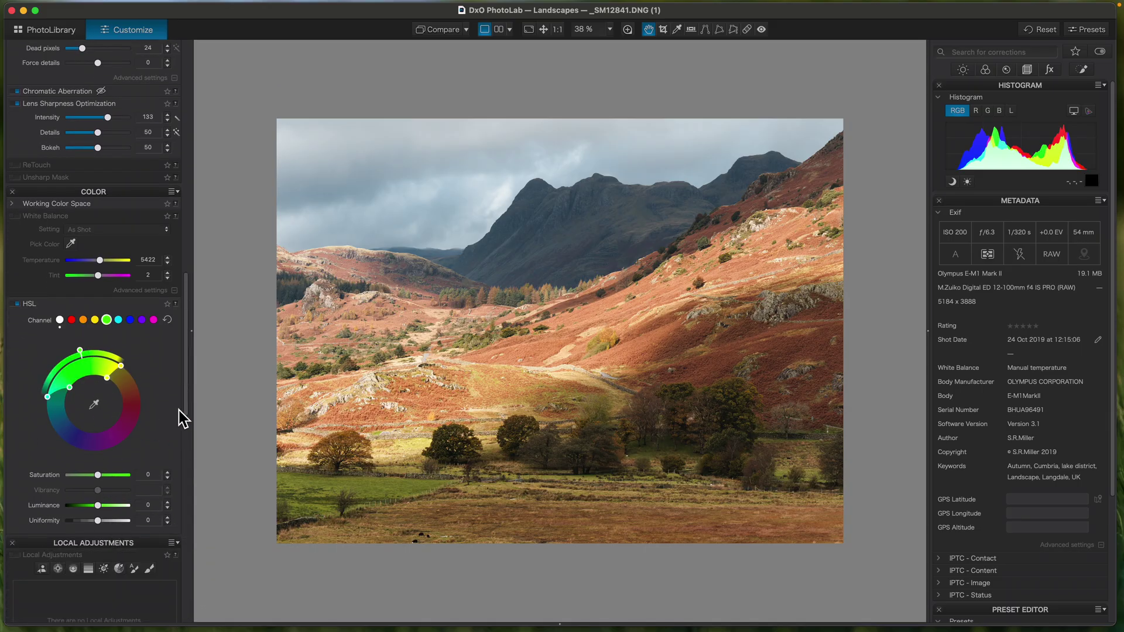
scroll(188, 409, "down", 7)
left_click(40, 181)
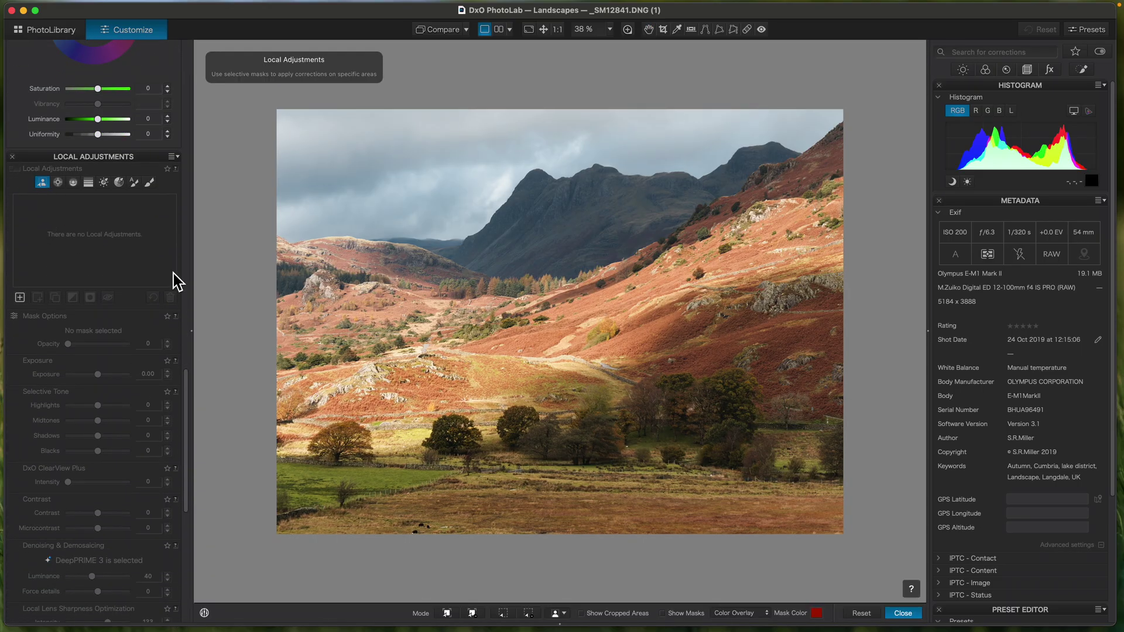
left_click(560, 613)
left_click(559, 482)
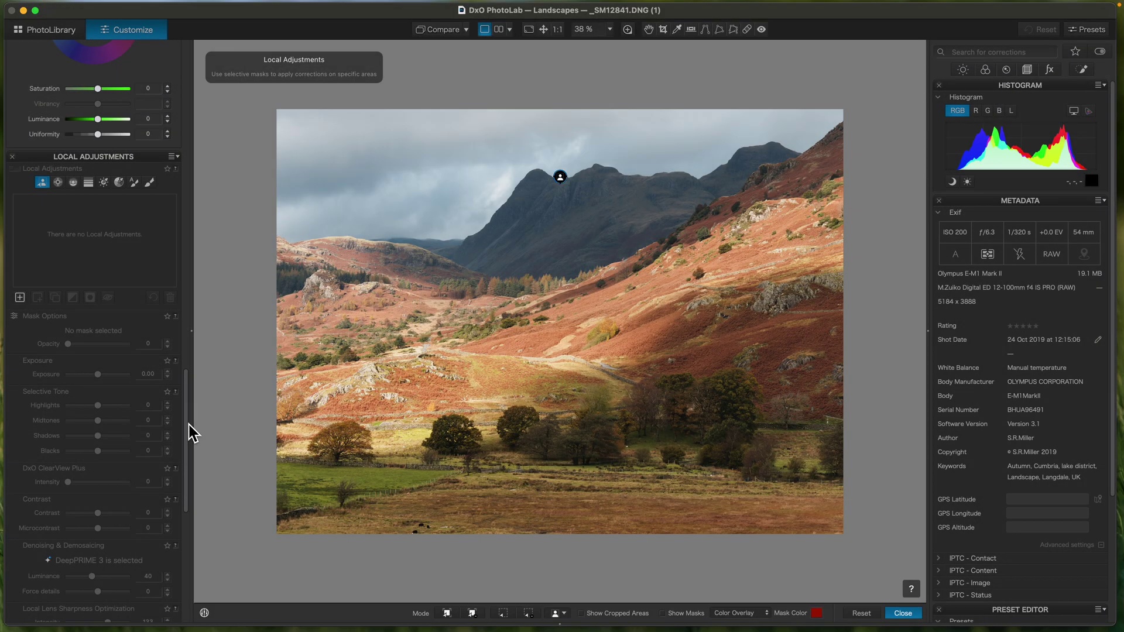
- For the sky mask, set Exposure to -0.16 and DxO ClearView Plus Intensity to 9
scroll(187, 409, "up", 1)
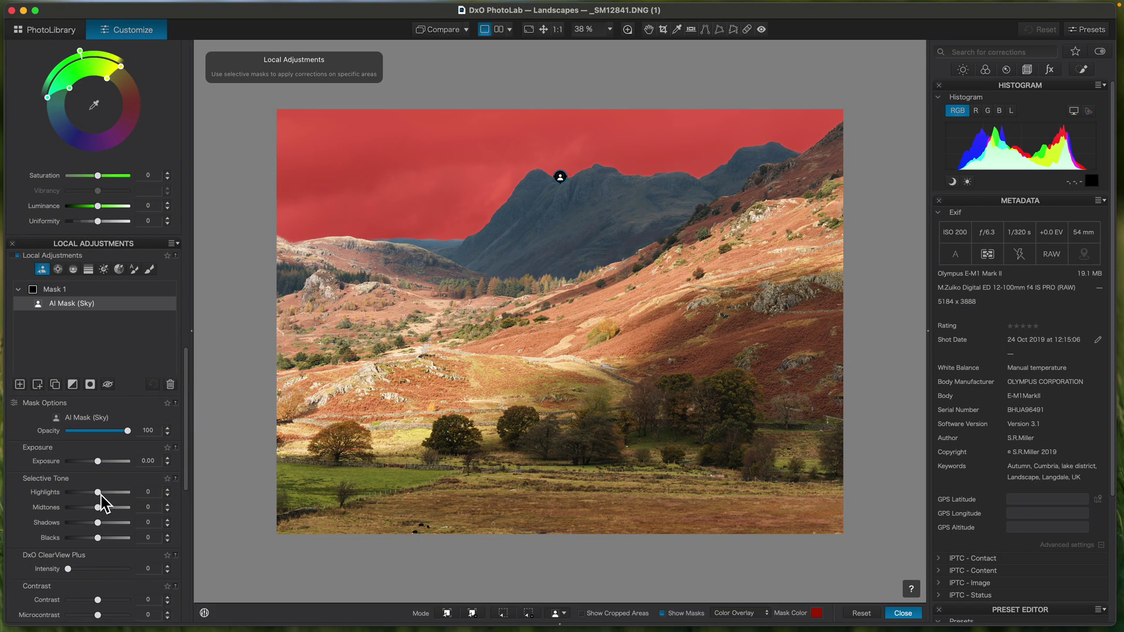
left_click_drag(98, 462, 99, 466)
left_click_drag(69, 569, 72, 575)
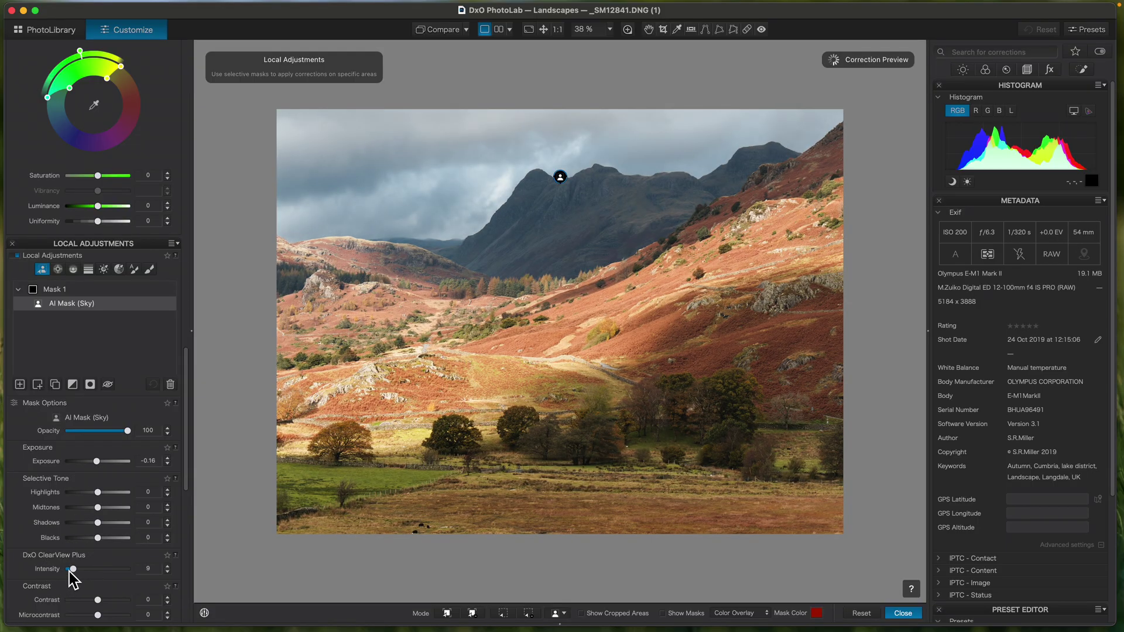
- Set the global Selective Tone Highlights to -15 and exit local adjustments
left_click_drag(189, 472, 193, 196)
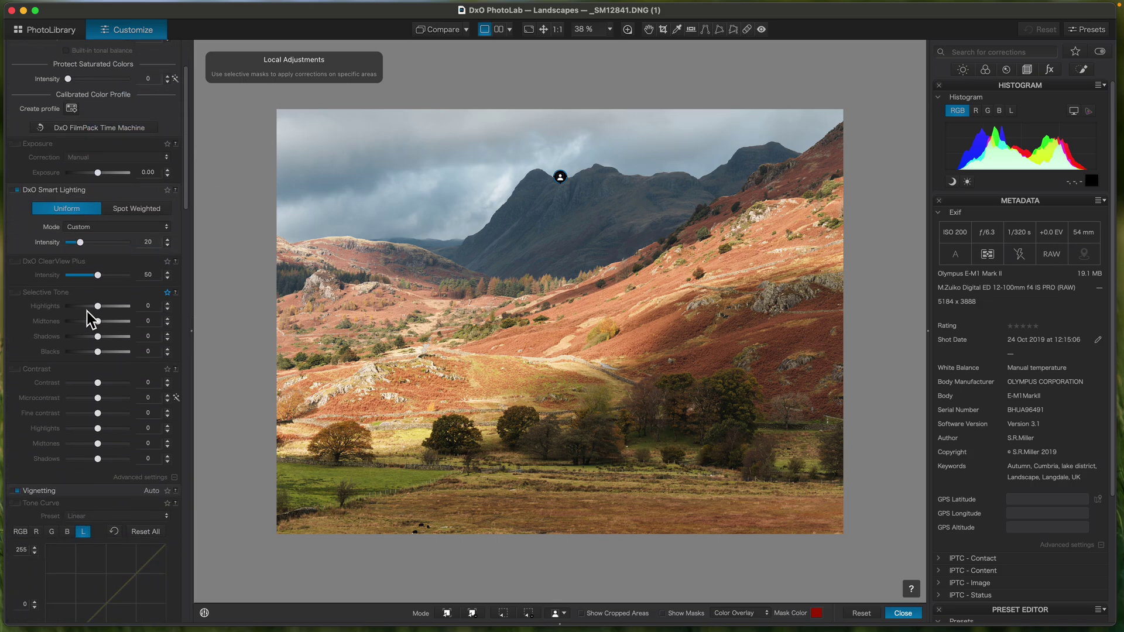
left_click_drag(98, 308, 93, 305)
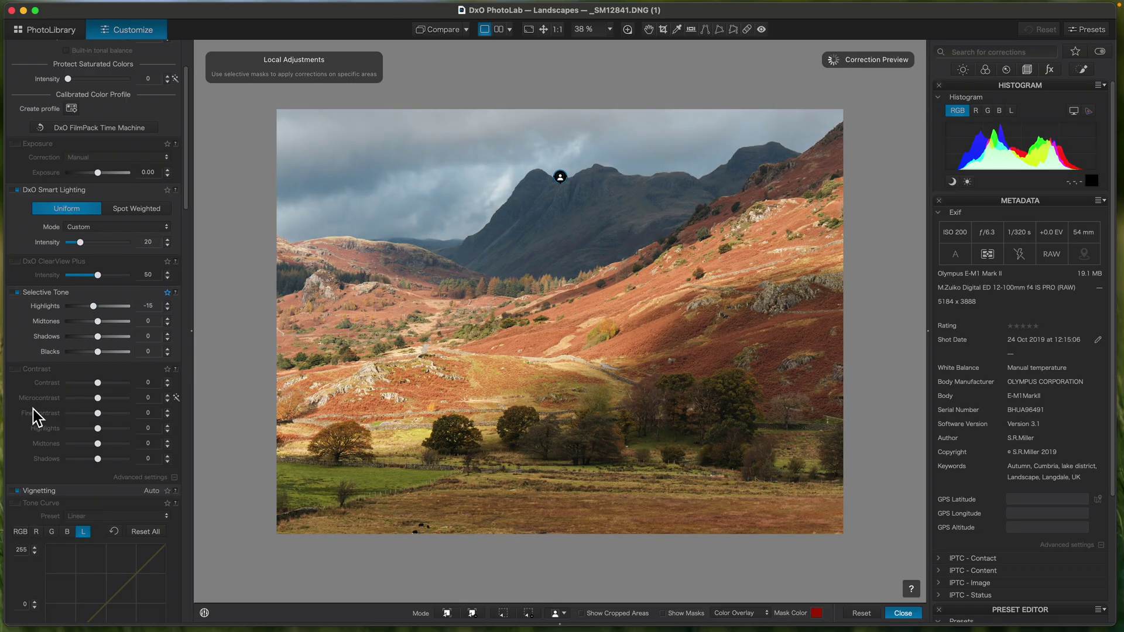
left_click(903, 613)
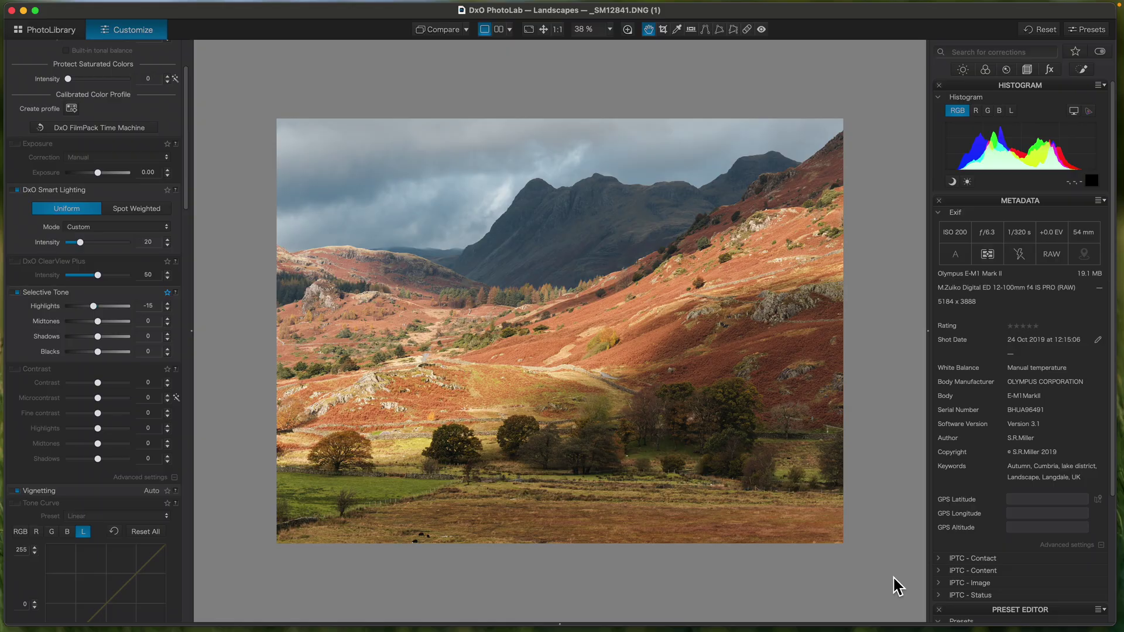
- Retouch the small distractions along the photo's lower edge with the ReTouch brush in Repair mode and close the tool
key("super+0")
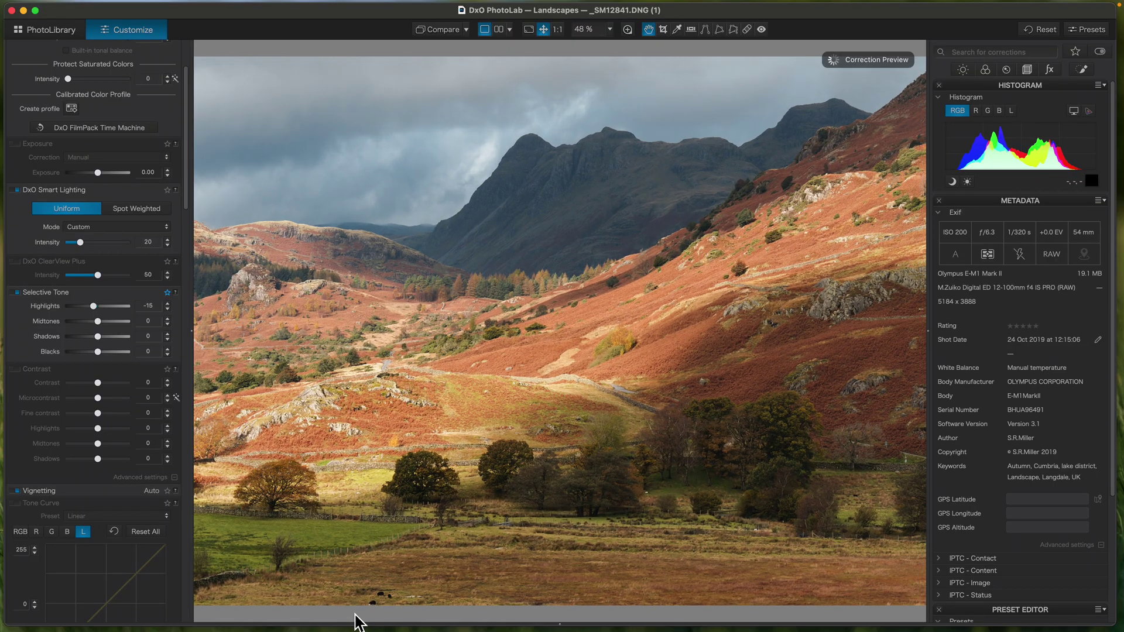
key("x")
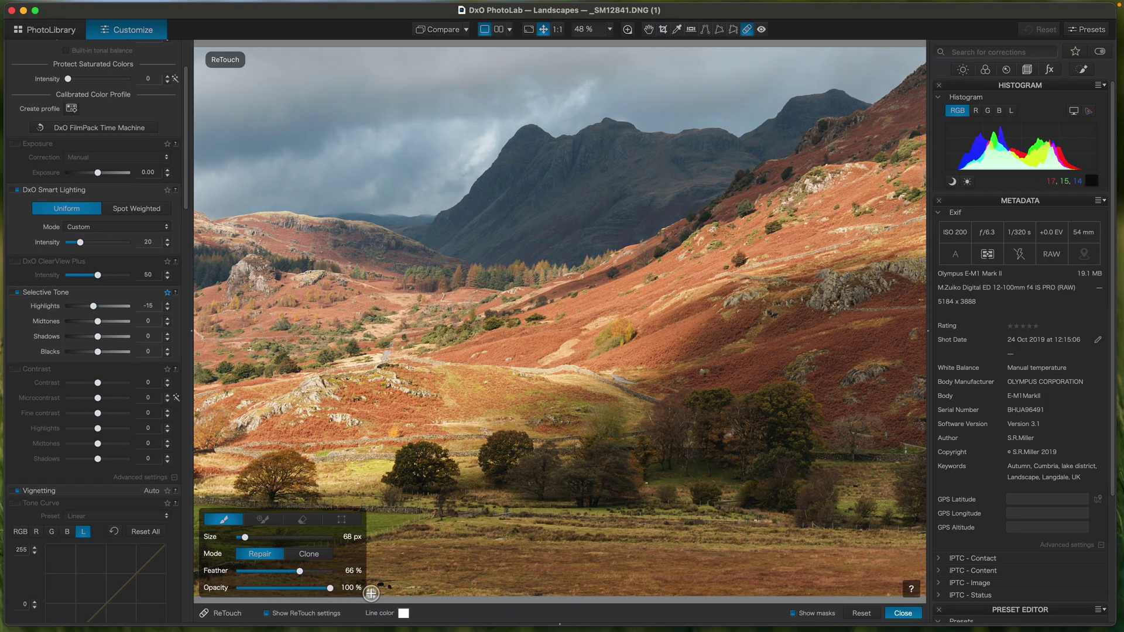
left_click(373, 593)
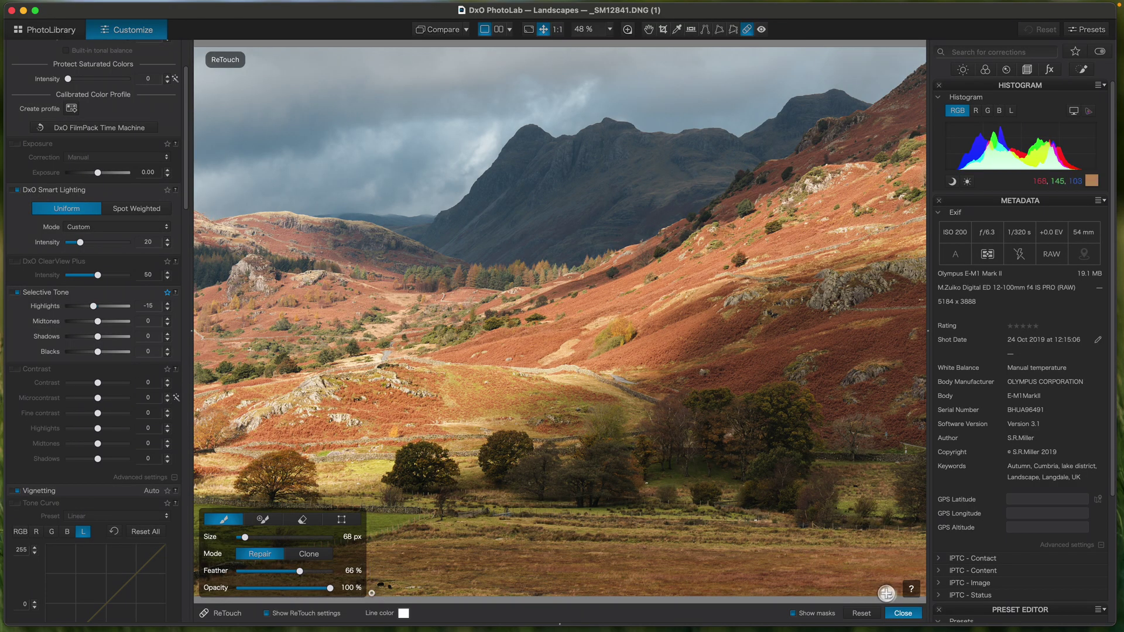
key("super+0")
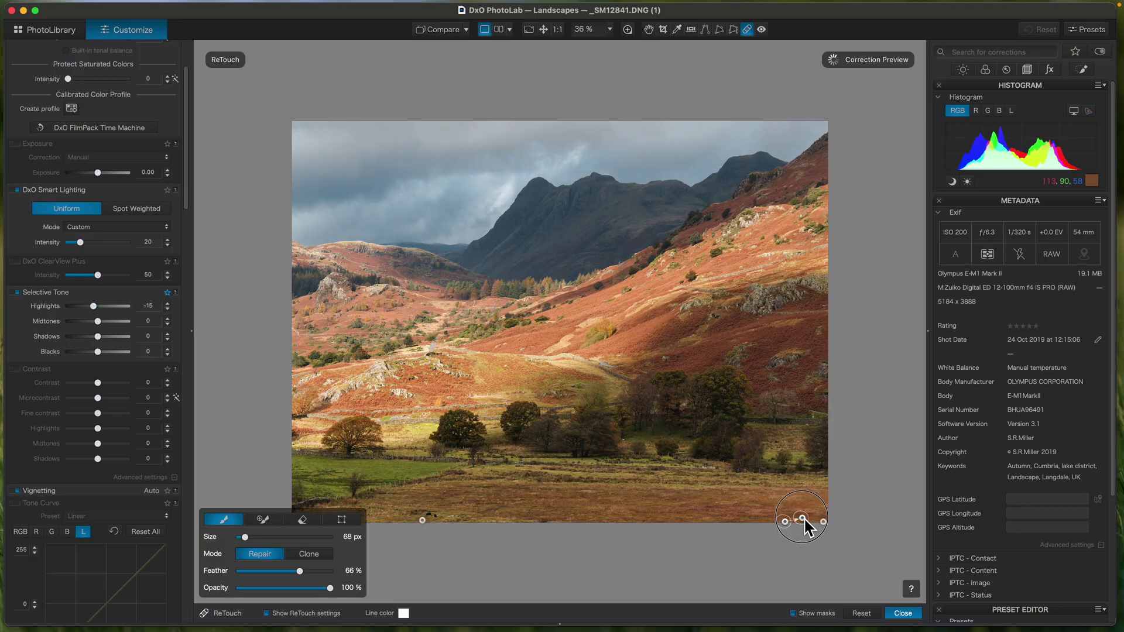
left_click(901, 613)
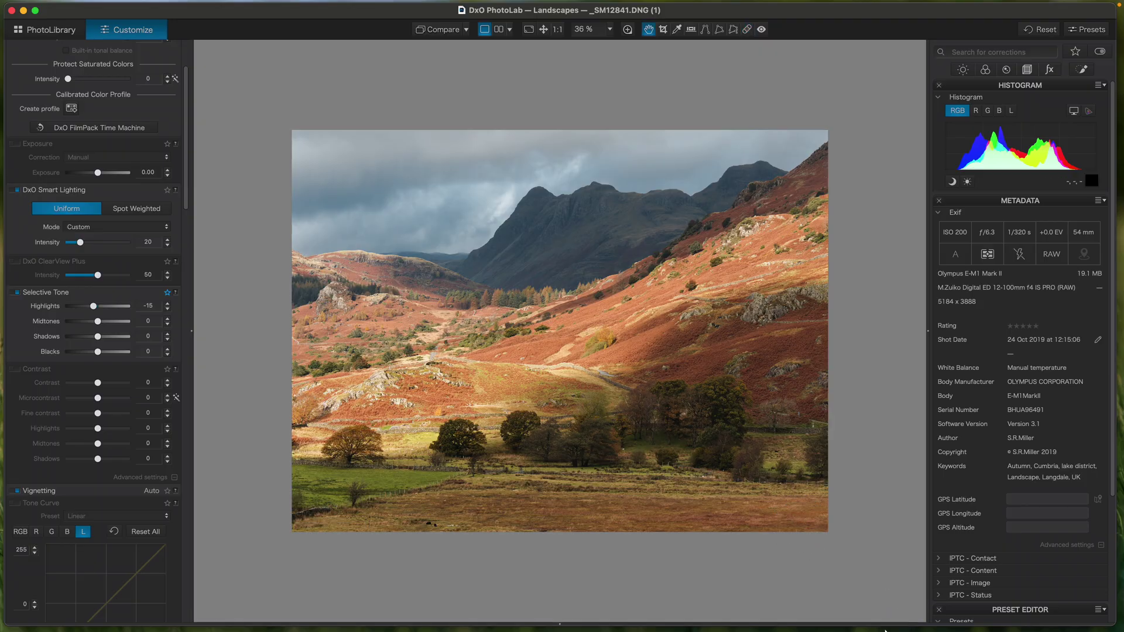
- Show the image browser, open the master version of _SM12841.DNG, and compare it with its uncorrected image
mouse_move(809, 606)
scroll(82, 137, "up", 5)
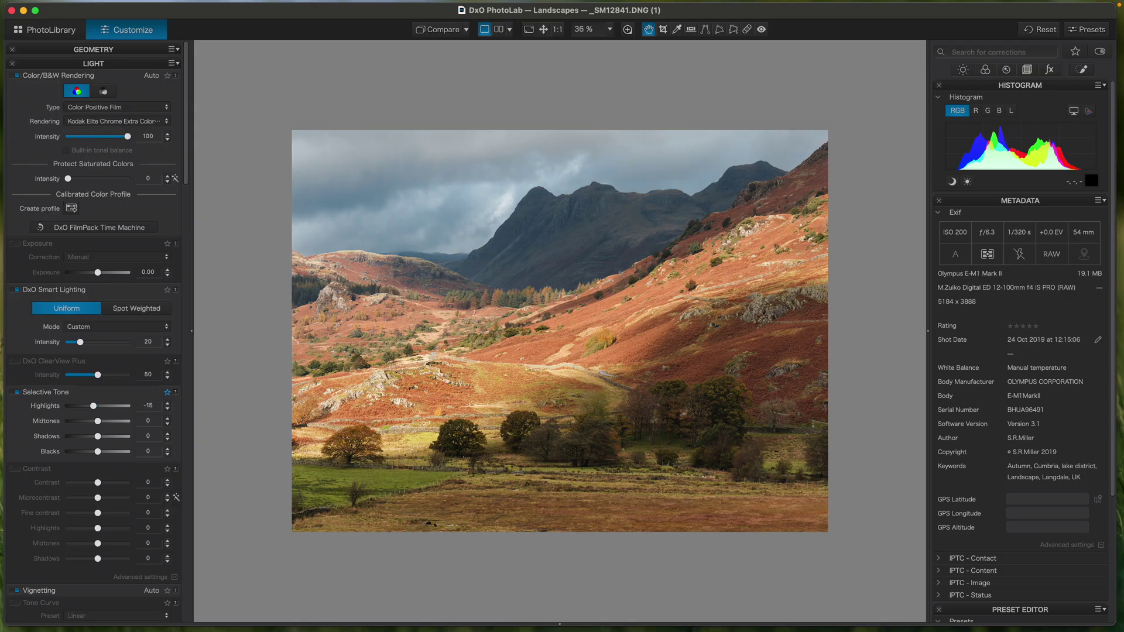
mouse_move(504, 625)
left_click(572, 625)
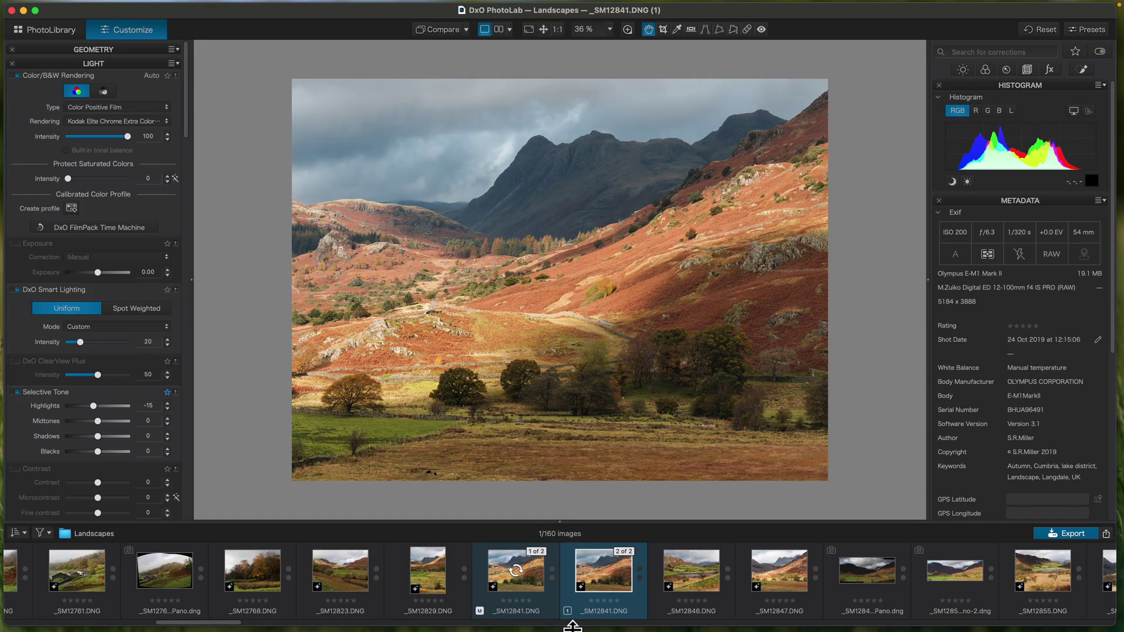
left_click(538, 575)
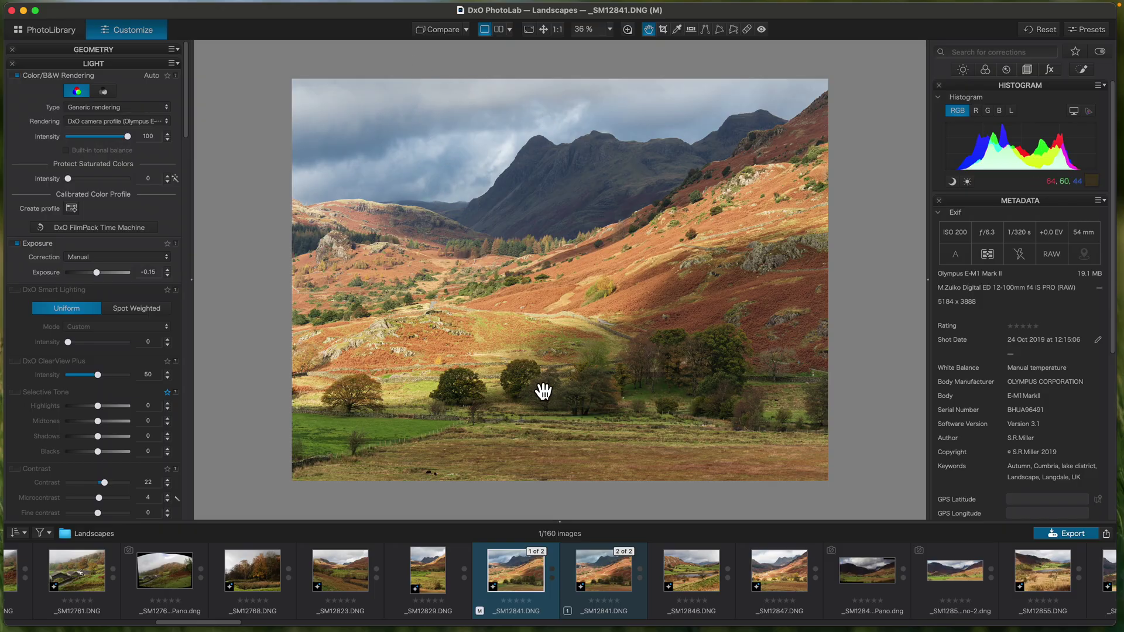
left_click(431, 30)
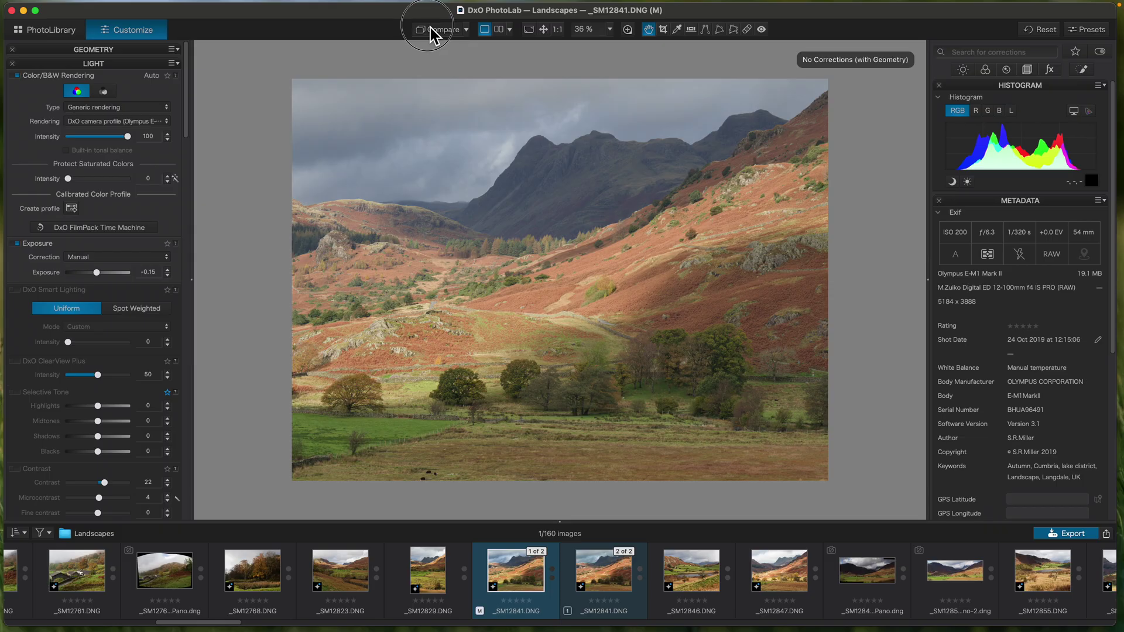
left_click_drag(430, 31, 429, 34)
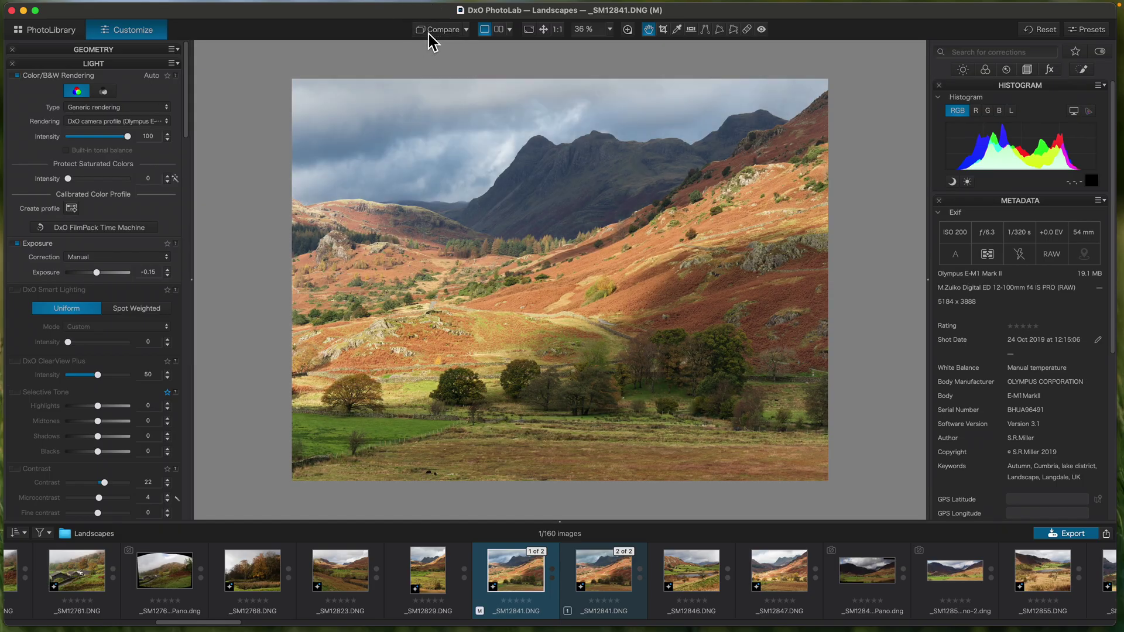
- Switch between the virtual copy and the master of _SM12841.DNG to compare them, finishing on the virtual copy with the image browser hidden
left_click(609, 572)
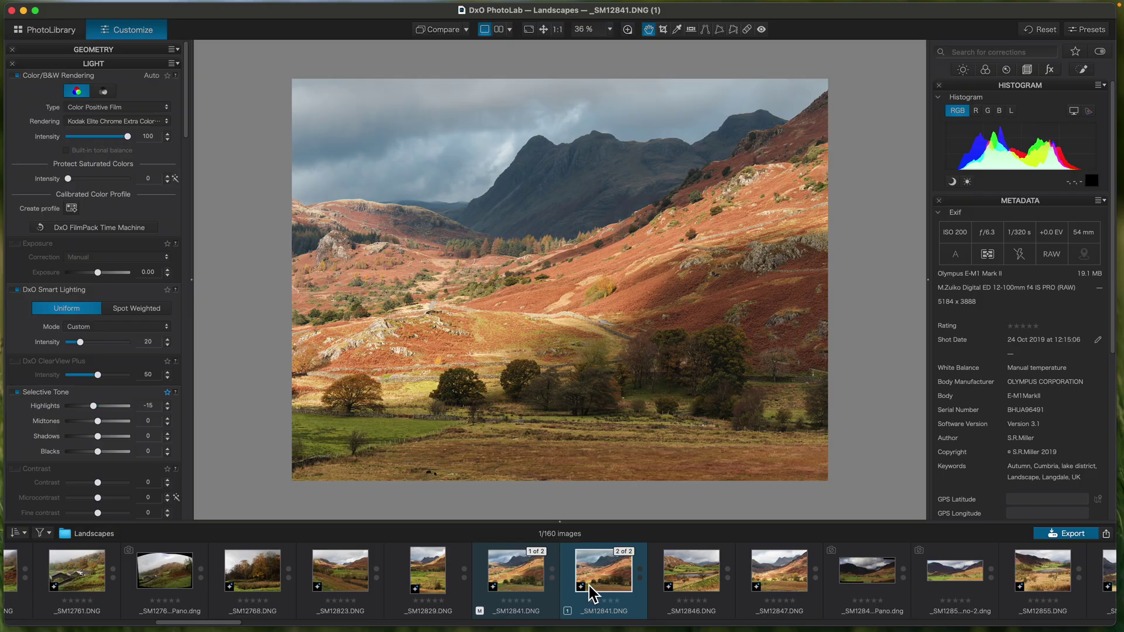
left_click(520, 580)
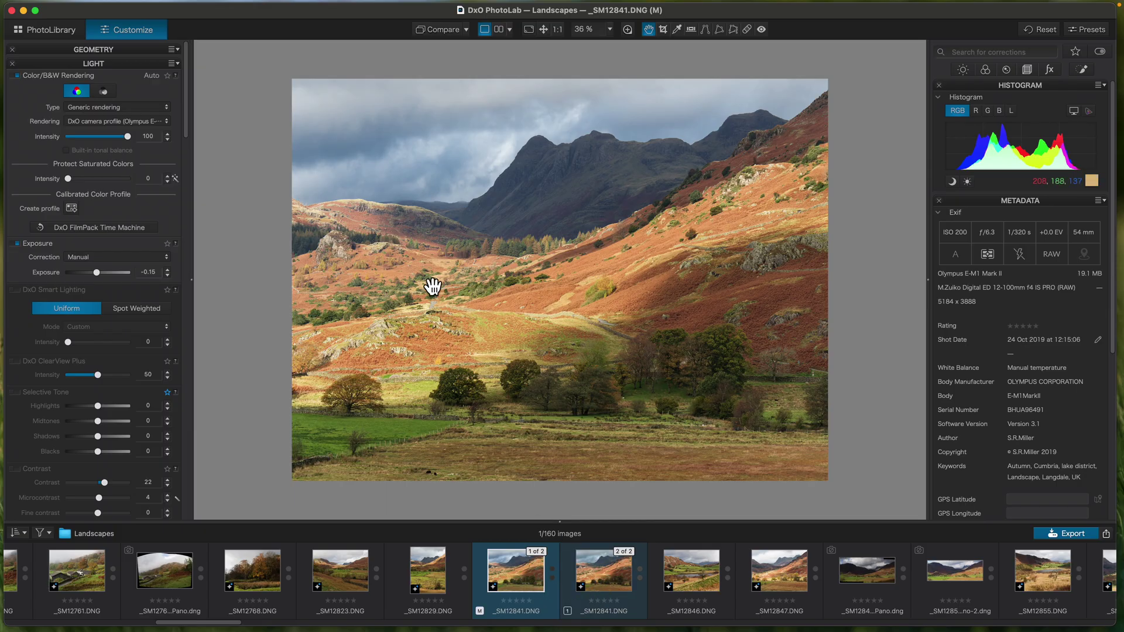
left_click(603, 574)
key("BackSpace")
key("super+z")
left_click(616, 572)
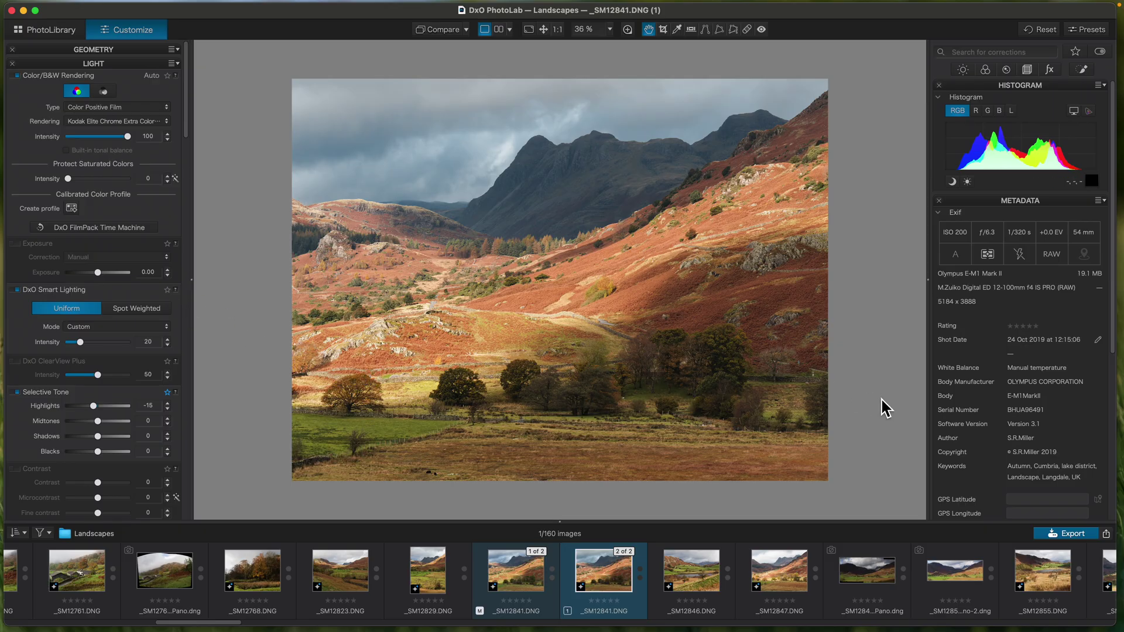
double_click(647, 529)
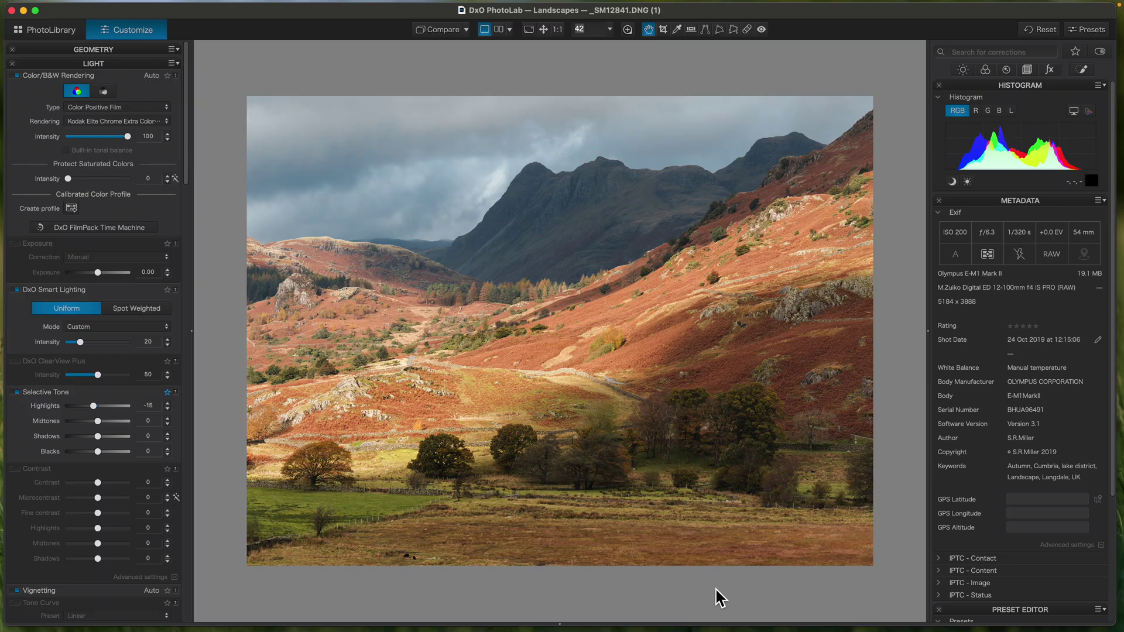
- On the virtual copy's luminance Tone Curve, set the black point input to 5 and white point input to 240, and compare with the uncorrected image
mouse_move(711, 629)
left_click_drag(188, 176, 200, 304)
left_click(188, 200)
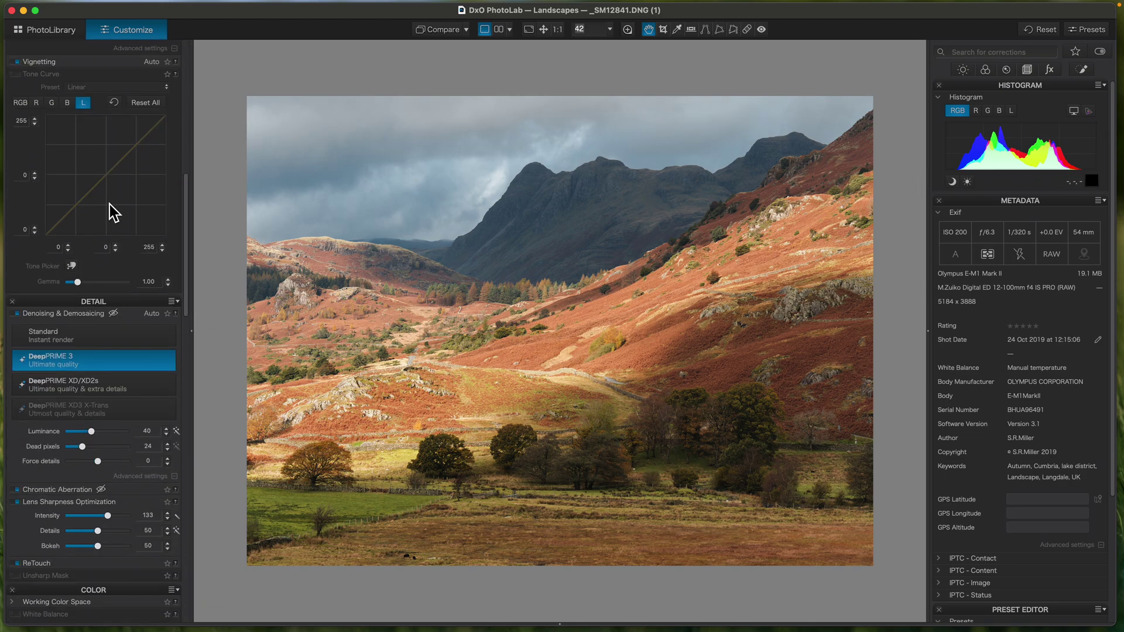
left_click(166, 254)
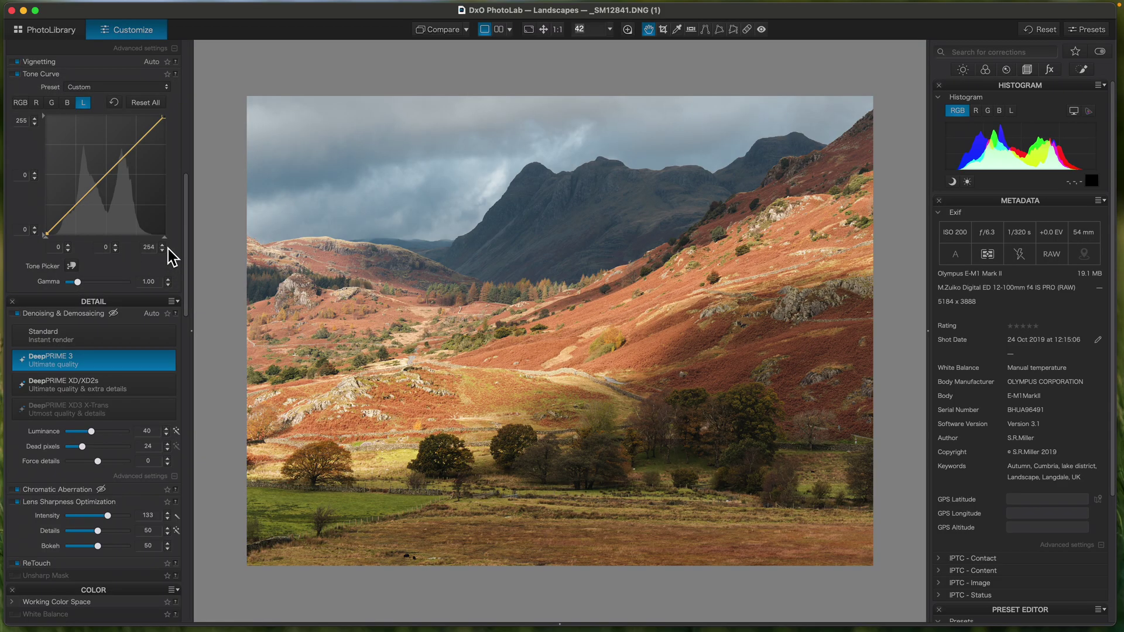
left_click(166, 241)
left_click(165, 241)
left_click_drag(164, 240, 159, 240)
left_click_drag(51, 235, 56, 253)
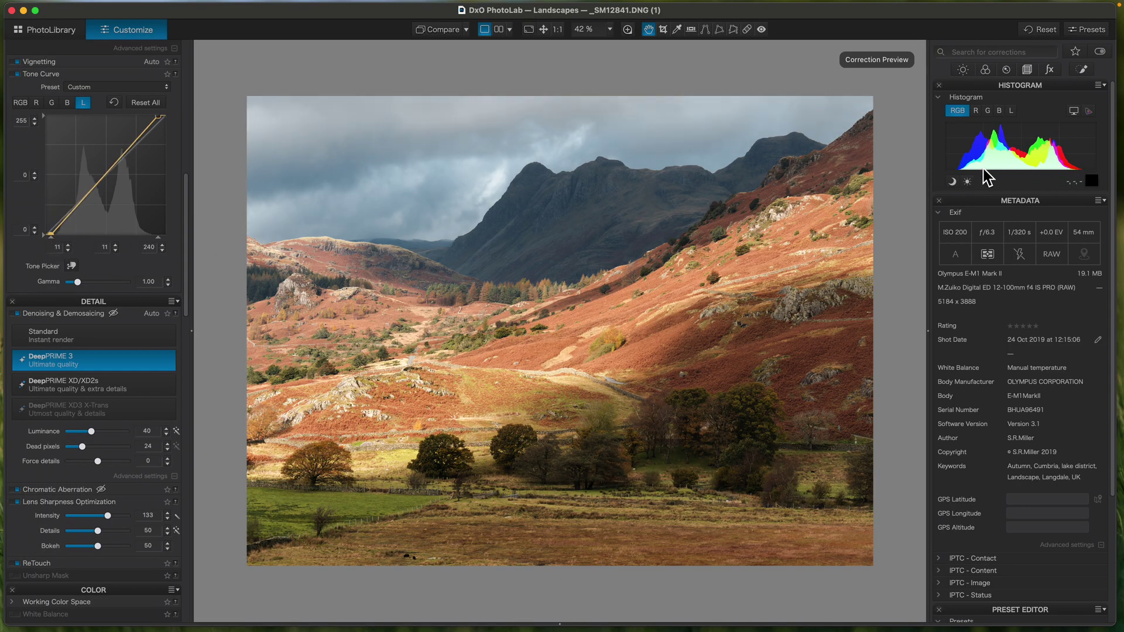
left_click_drag(53, 236, 48, 236)
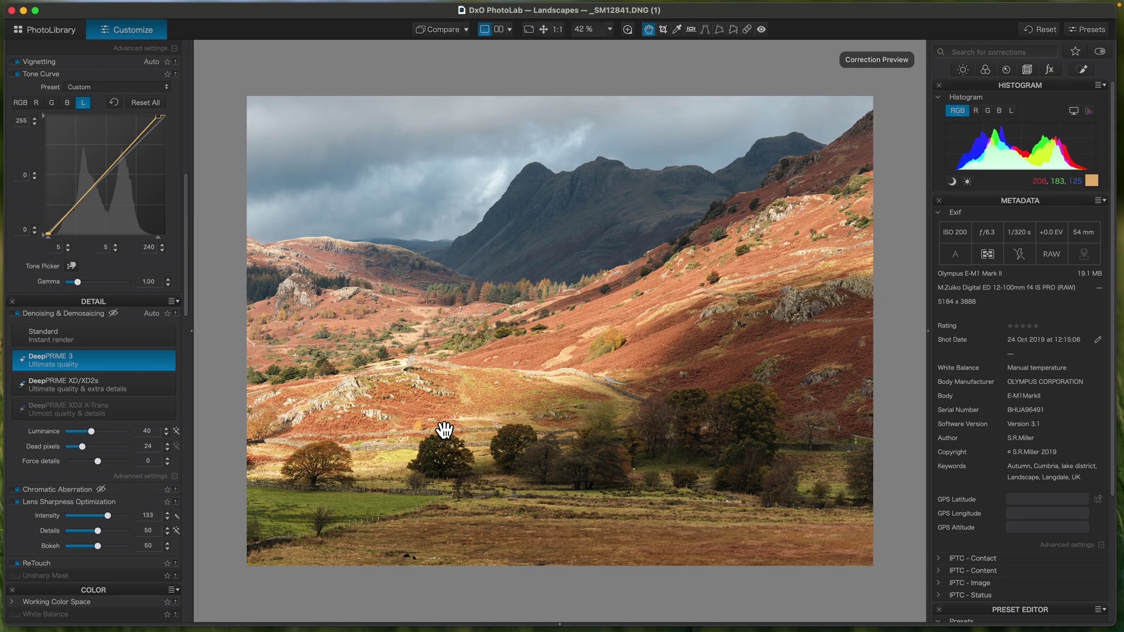
left_click(451, 32)
left_click(451, 33)
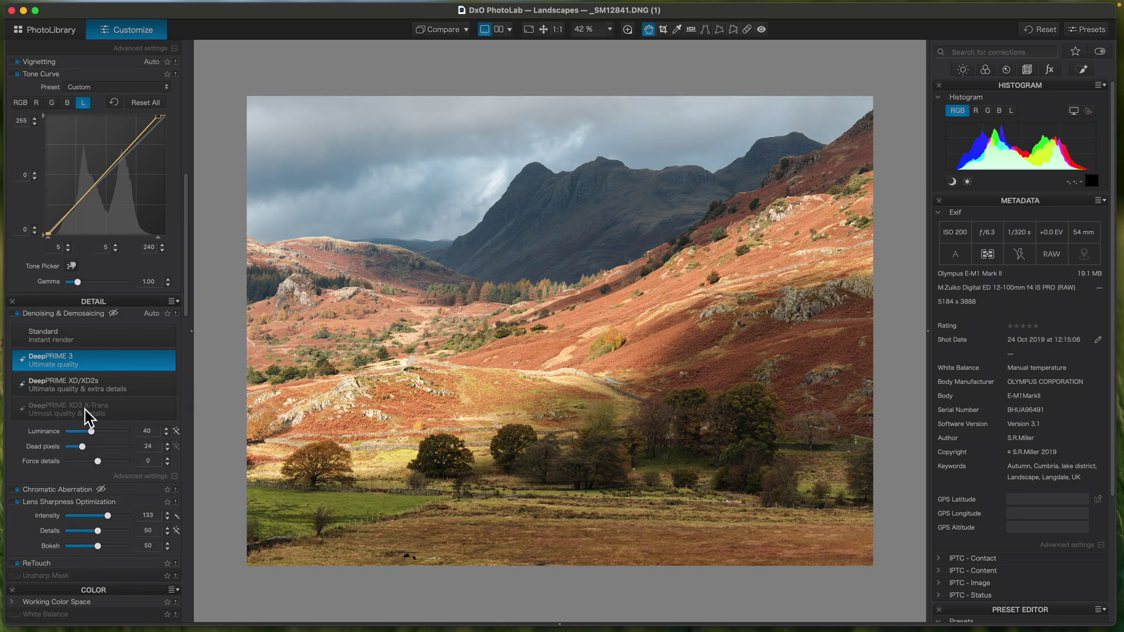
left_click(963, 70)
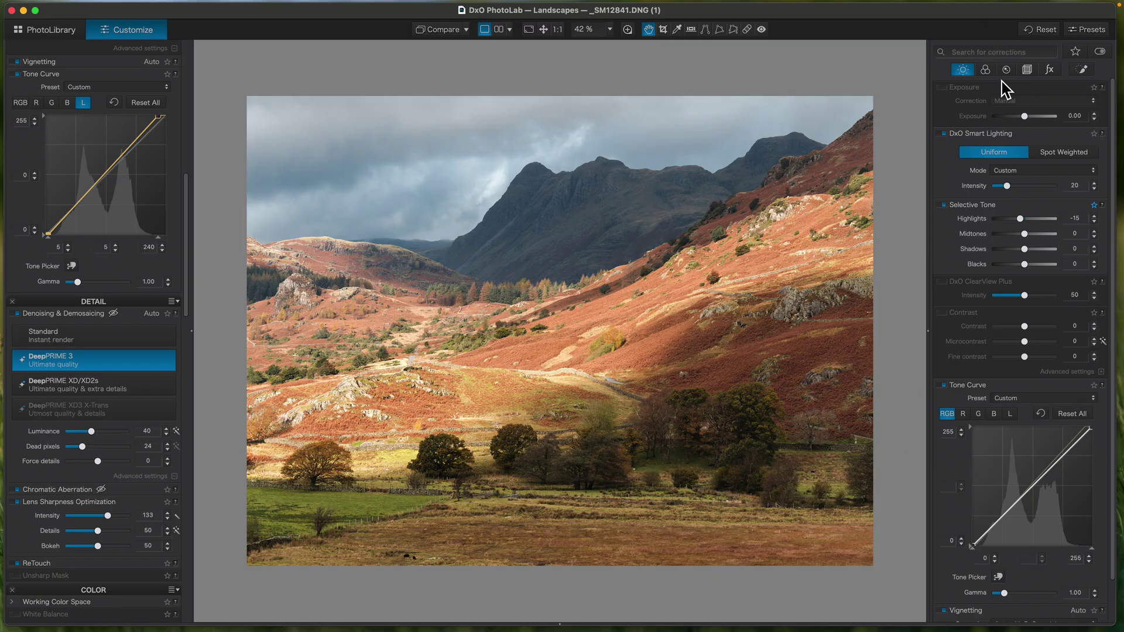
left_click(963, 69)
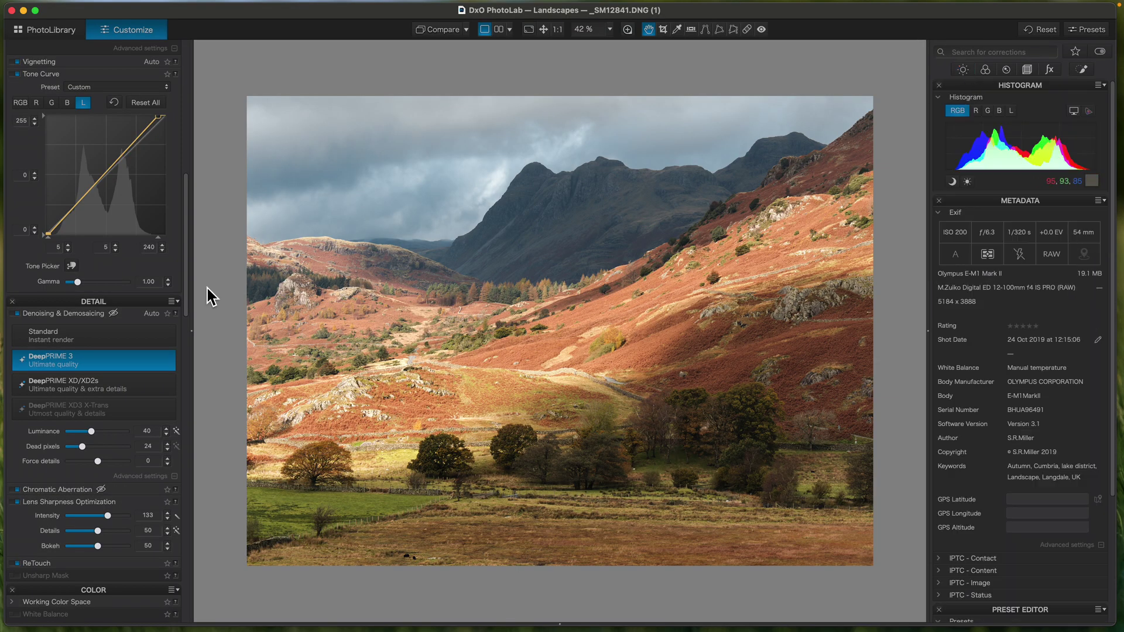